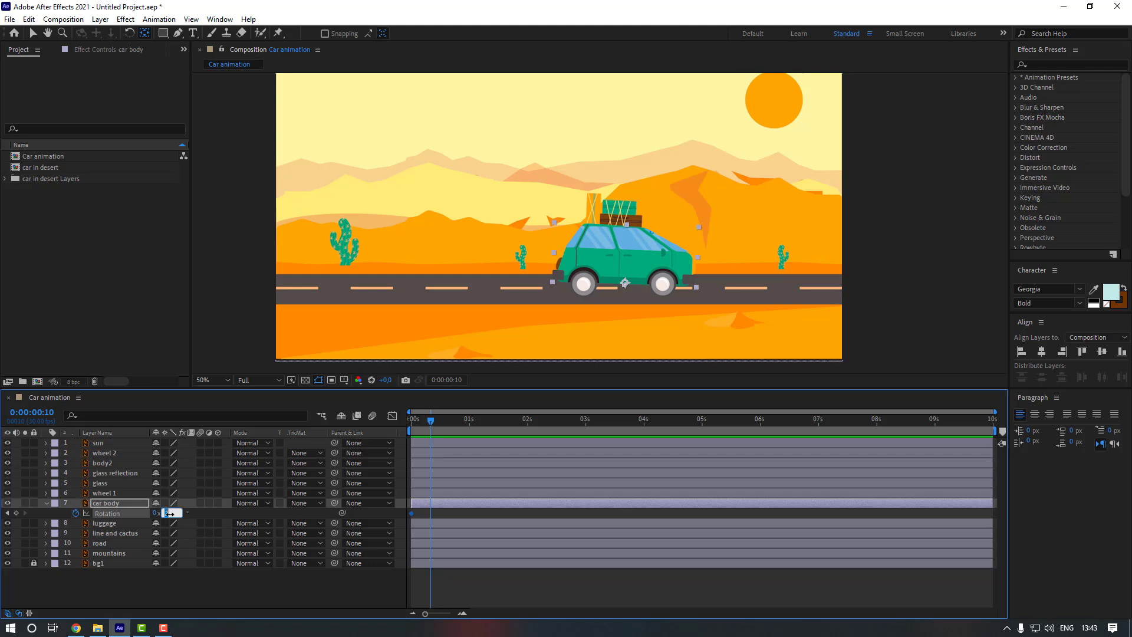
# Set the car body's rotation to -1° at frame 10 and duplicate its first rotation keyframe at frame 20.
pyautogui.write('-10')
pyautogui.press('Return')
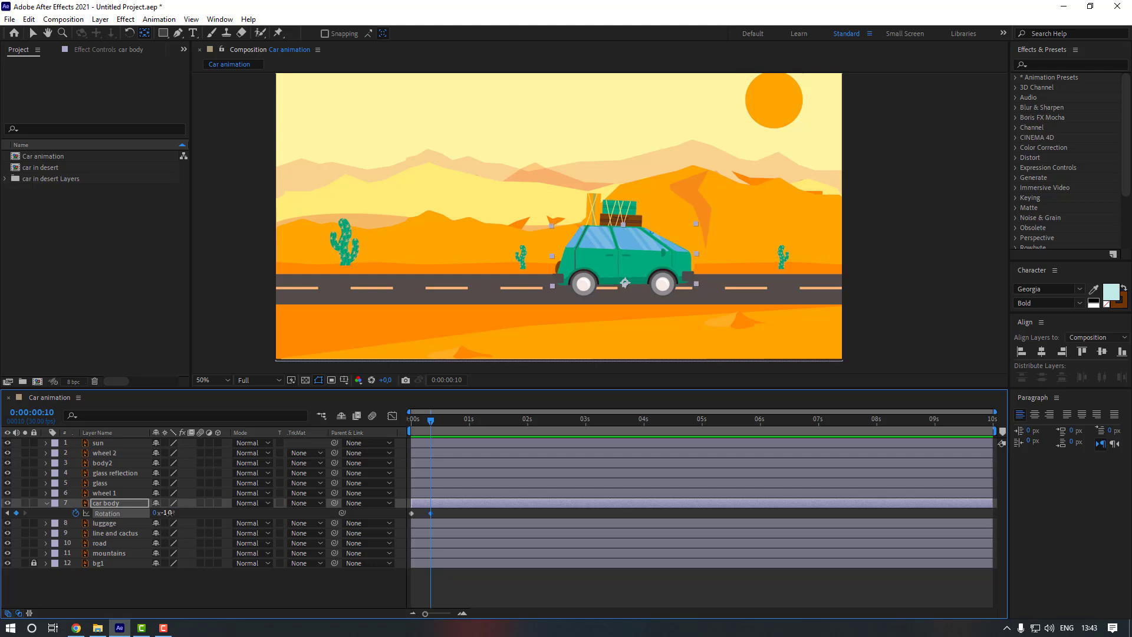
pyautogui.hotkey('shift', 'pagedown')
pyautogui.click(412, 513)
pyautogui.hotkey('ctrl', 'c')
pyautogui.hotkey('ctrl', 'v')
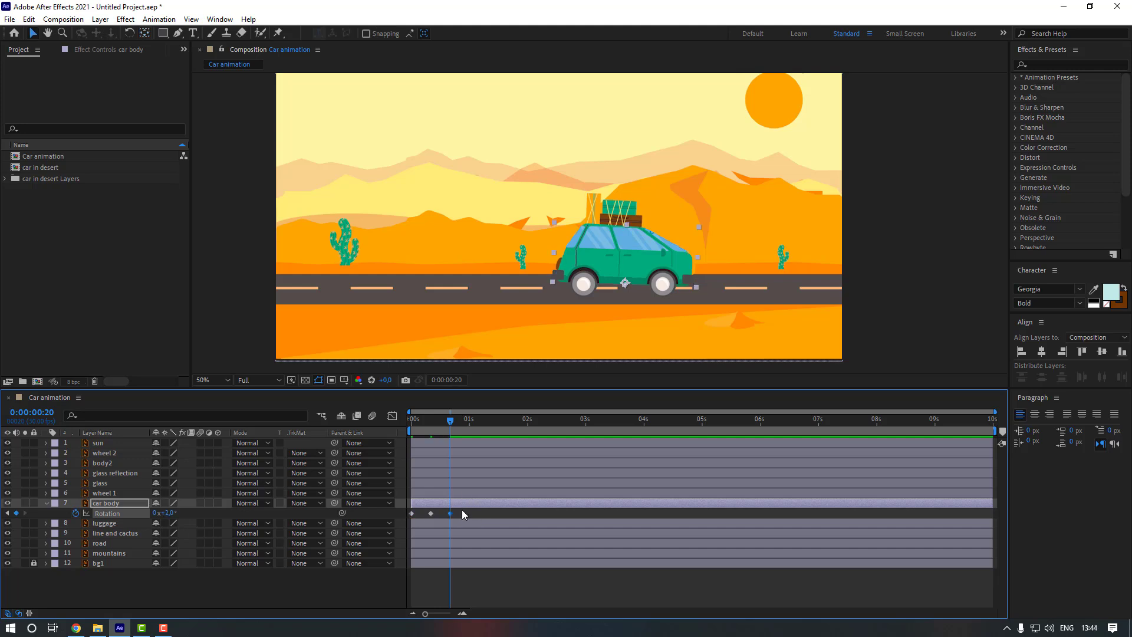
# Apply Easy Ease to all three rotation keyframes of the car body layer.
pyautogui.moveTo(462, 511); pyautogui.dragTo(404, 520)
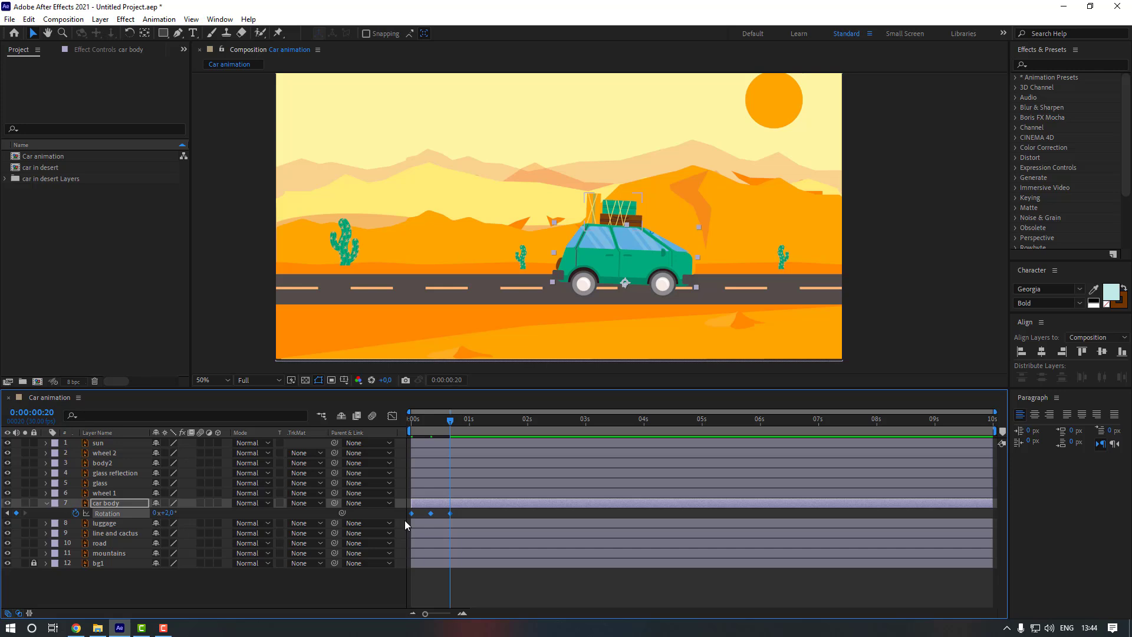
pyautogui.rightClick(449, 514)
pyautogui.moveTo(500, 505)
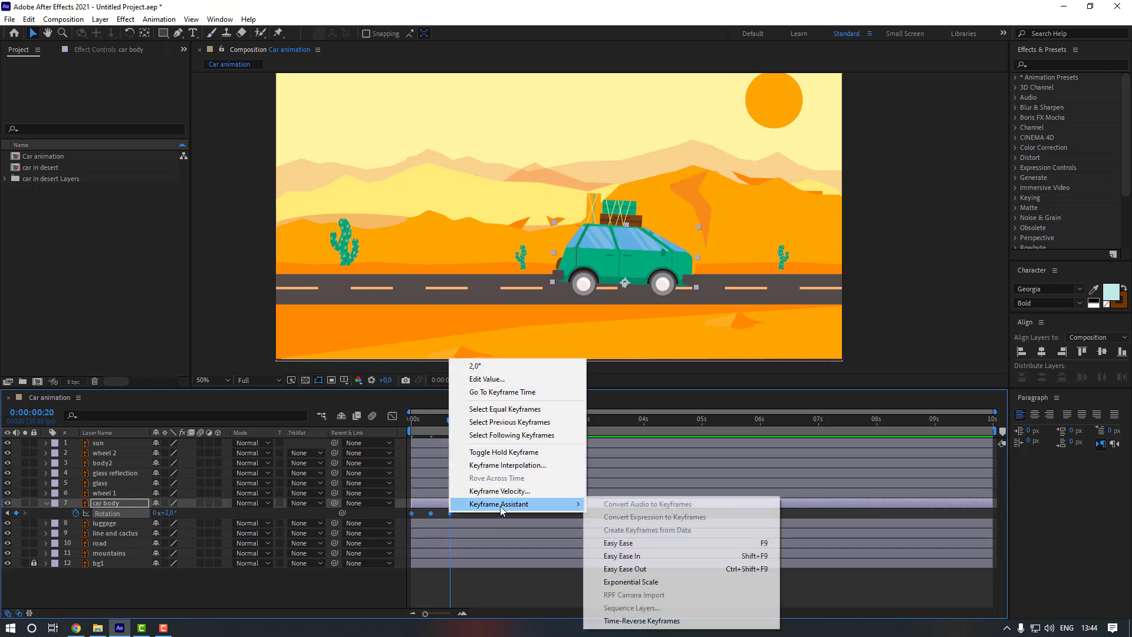
pyautogui.click(619, 543)
# Add the expression loopOut("pingpong") to the car body's rotation and preview the rocking motion.
pyautogui.press('Home')
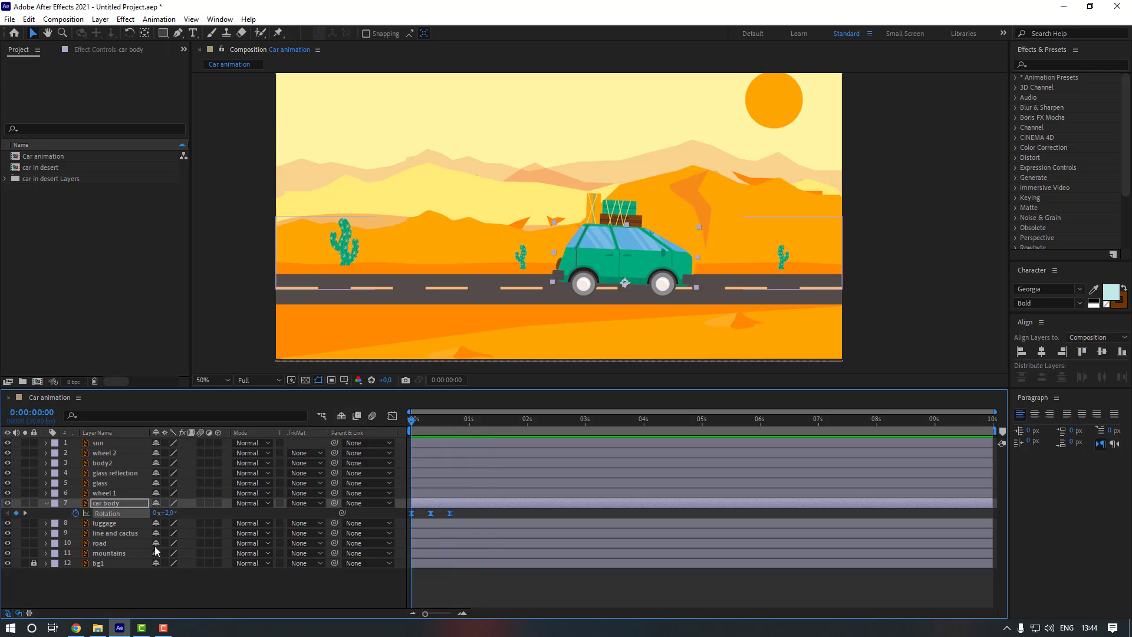
pyautogui.keyDown('alt'); pyautogui.click(75, 513); pyautogui.keyUp('alt')
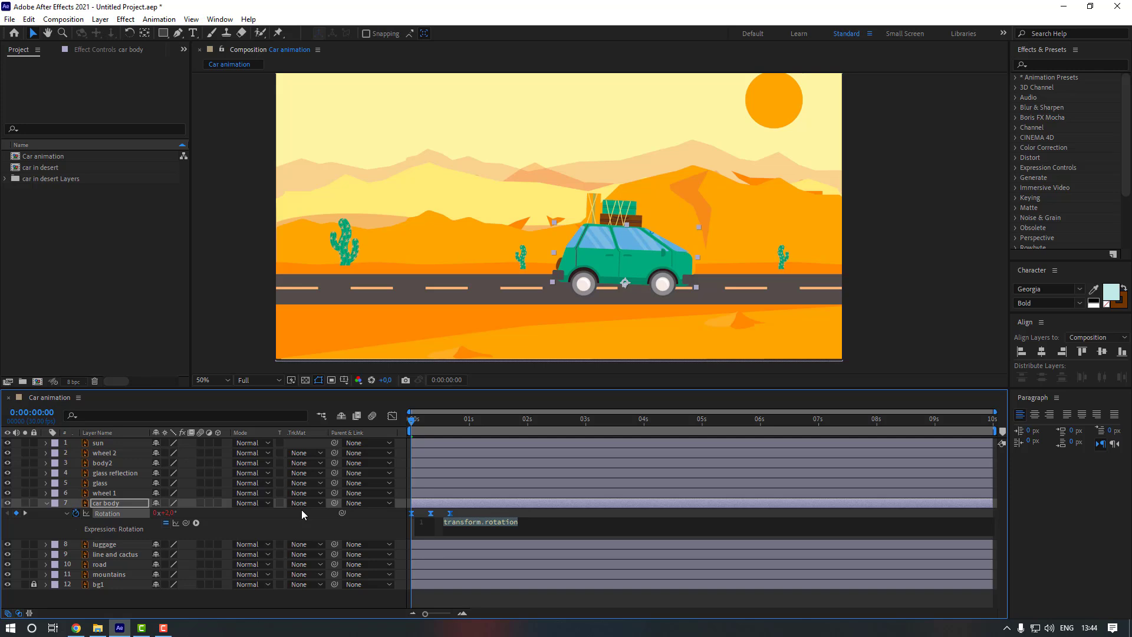
pyautogui.write('loop')
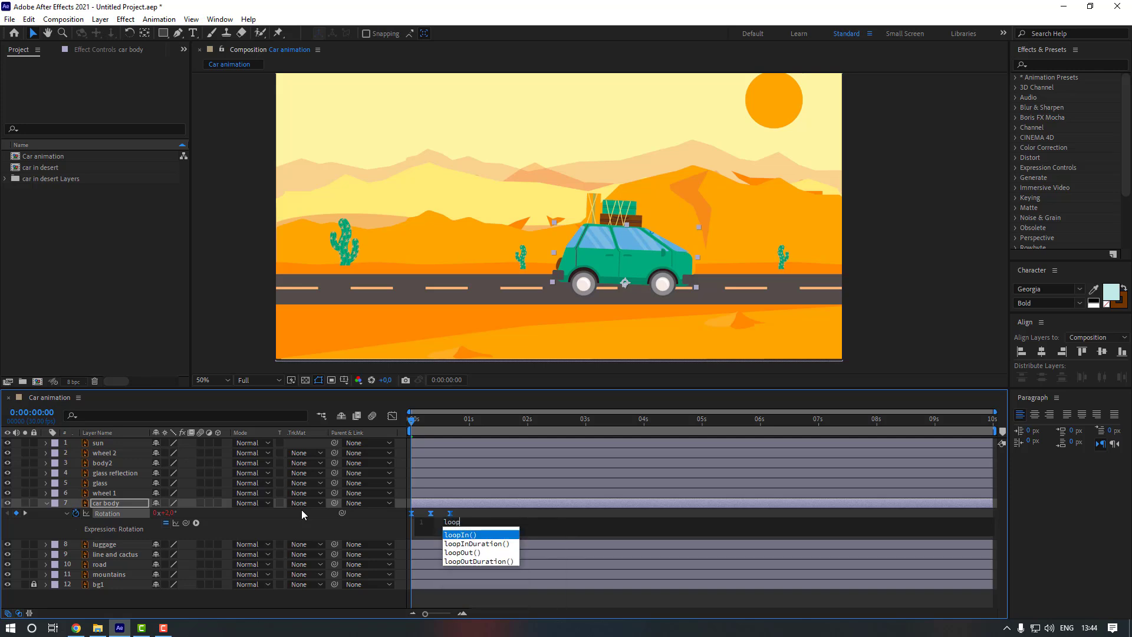
pyautogui.write('O')
pyautogui.press('Return')
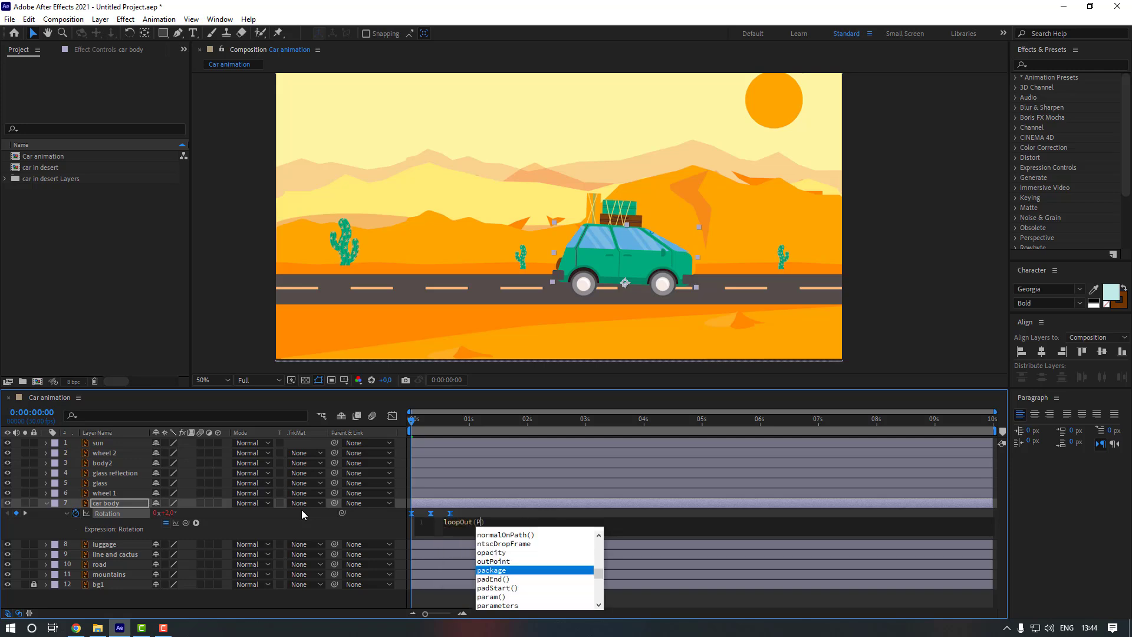
pyautogui.write('"pingpong')
pyautogui.click(302, 510)
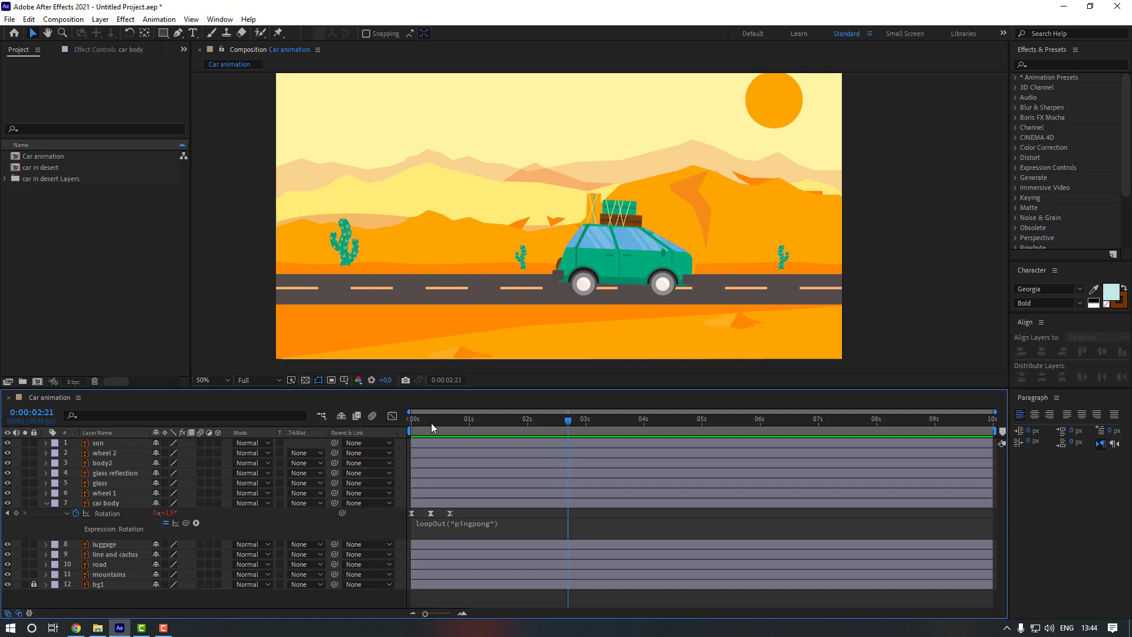
pyautogui.press('space')
# Show the car body's position together with its rotation and set a position keyframe at the start of the timeline.
pyautogui.click(104, 504)
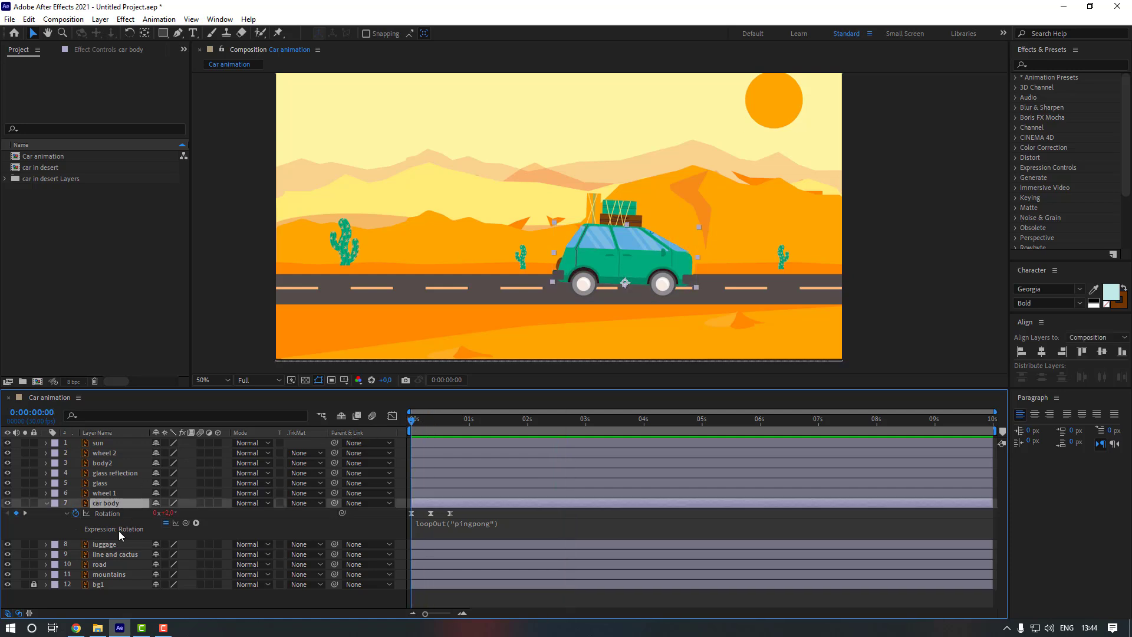
pyautogui.hotkey('shift', 'p')
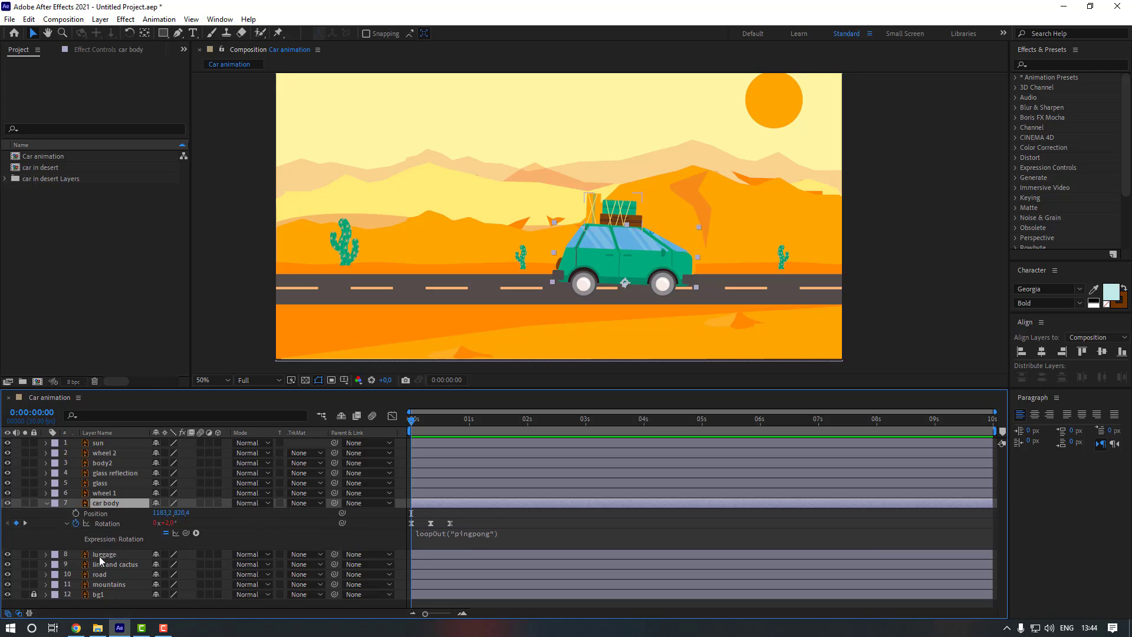
pyautogui.click(75, 513)
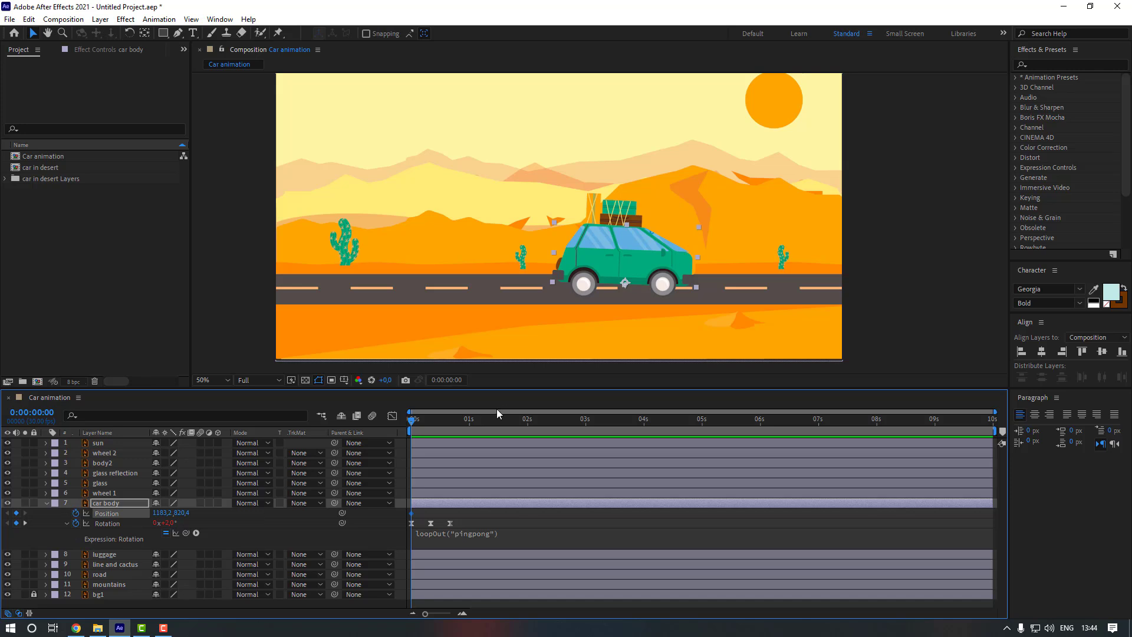
# At frame 10, move the car body down 8 pixels to the position 1183,2, 828,4.
pyautogui.press('space')
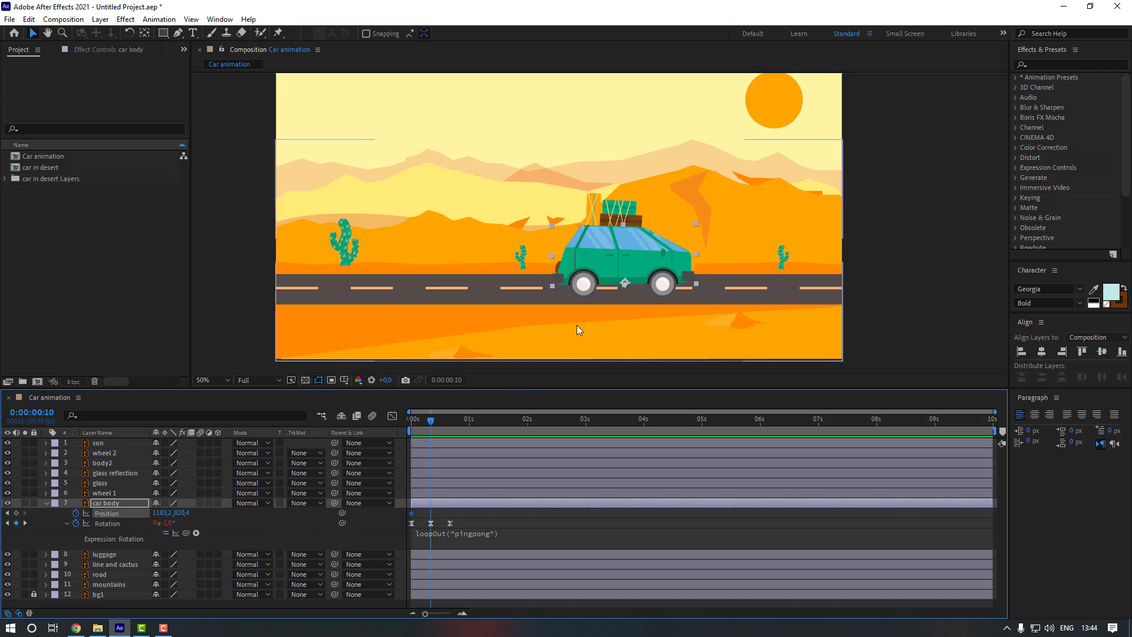
pyautogui.press('Down')
pyautogui.press('Down')
pyautogui.press('Down')
pyautogui.press('Down')
pyautogui.press('Down')
pyautogui.press('Down')
pyautogui.press('Down')
pyautogui.press('Down')
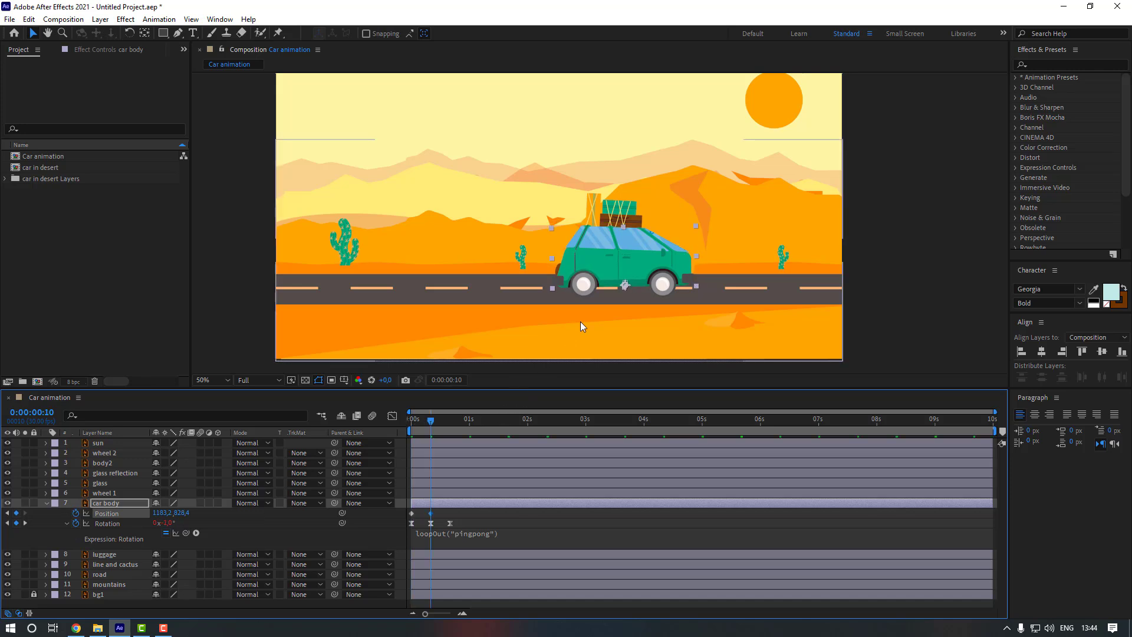
# Duplicate the car body's first position keyframe at frame 20.
pyautogui.press('space')
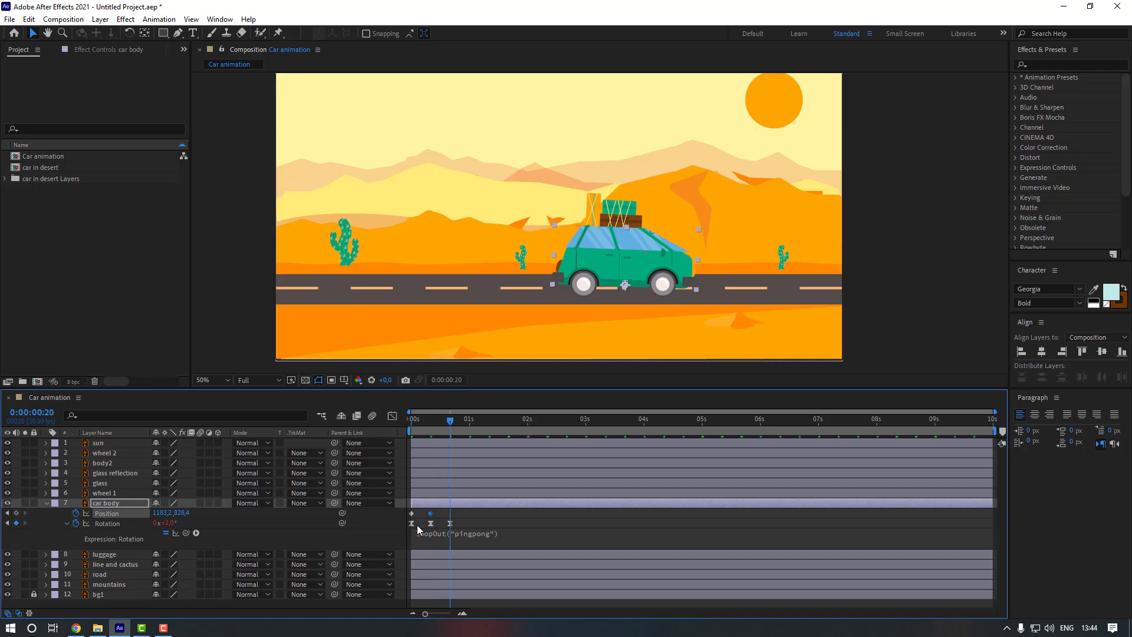
pyautogui.hotkey('ctrl', 'c')
pyautogui.hotkey('ctrl', 'v')
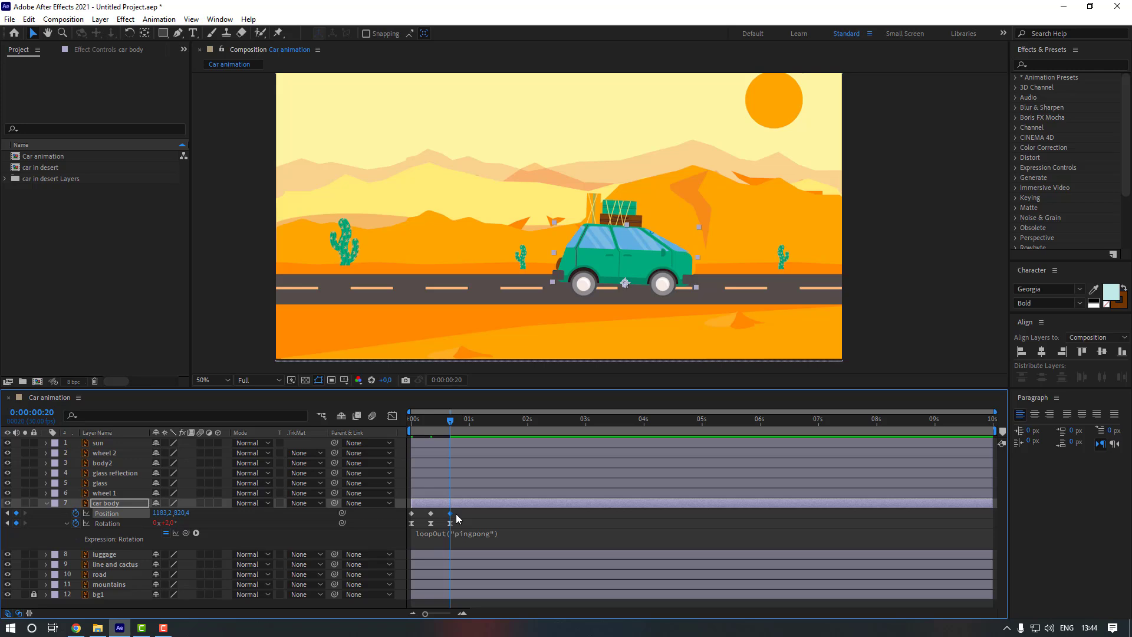
# Apply Easy Ease to the car body's three position keyframes and preview the motion from the start.
pyautogui.moveTo(458, 527); pyautogui.dragTo(406, 511)
pyautogui.rightClick(451, 514)
pyautogui.moveTo(519, 501)
pyautogui.click(678, 538)
pyautogui.press('Home')
pyautogui.press('space')
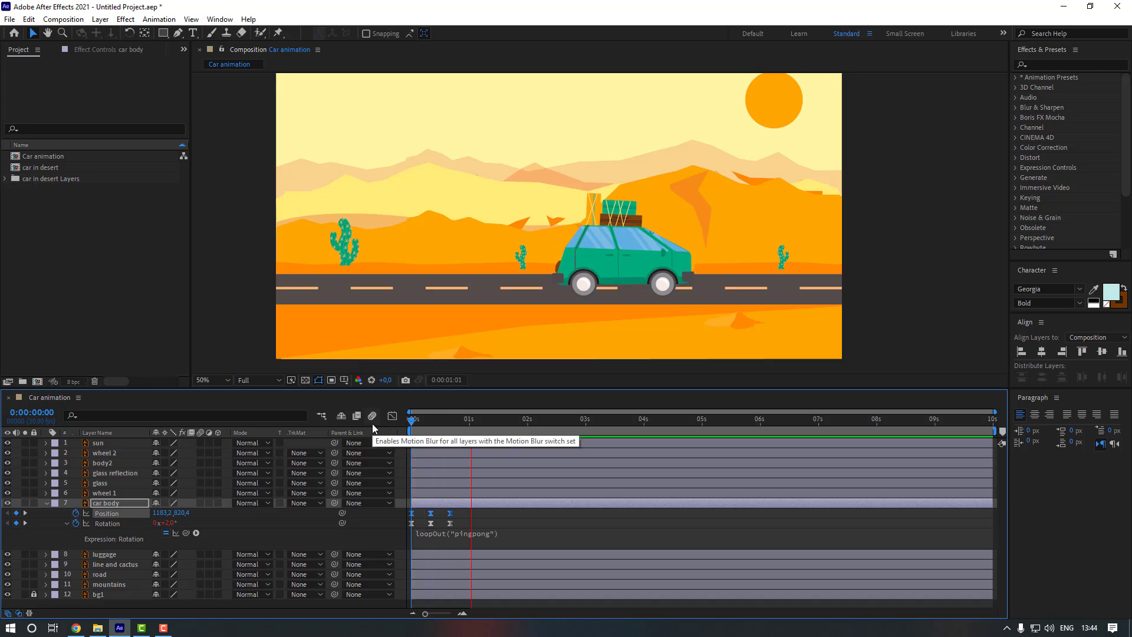
pyautogui.press('space')
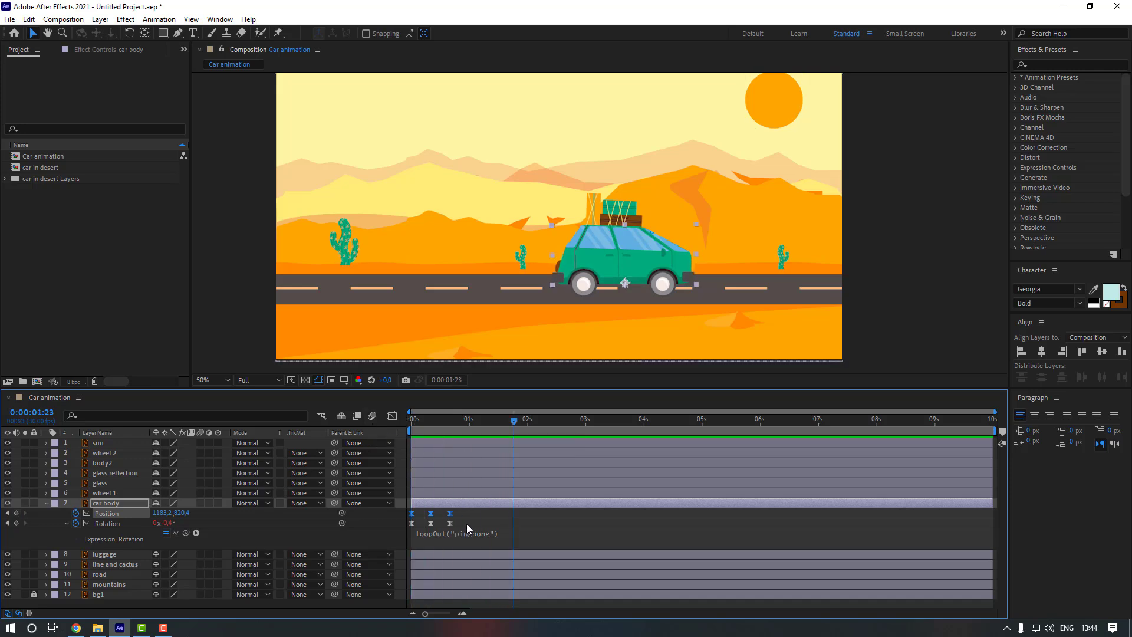
# Stretch the car body's three rotation keyframes in time so the last one falls just before the one-second mark.
pyautogui.moveTo(466, 524)
pyautogui.mouseDown()
pyautogui.moveTo(405, 528)
pyautogui.moveTo(465, 526)
pyautogui.mouseUp()
pyautogui.press('j')
pyautogui.press('j')
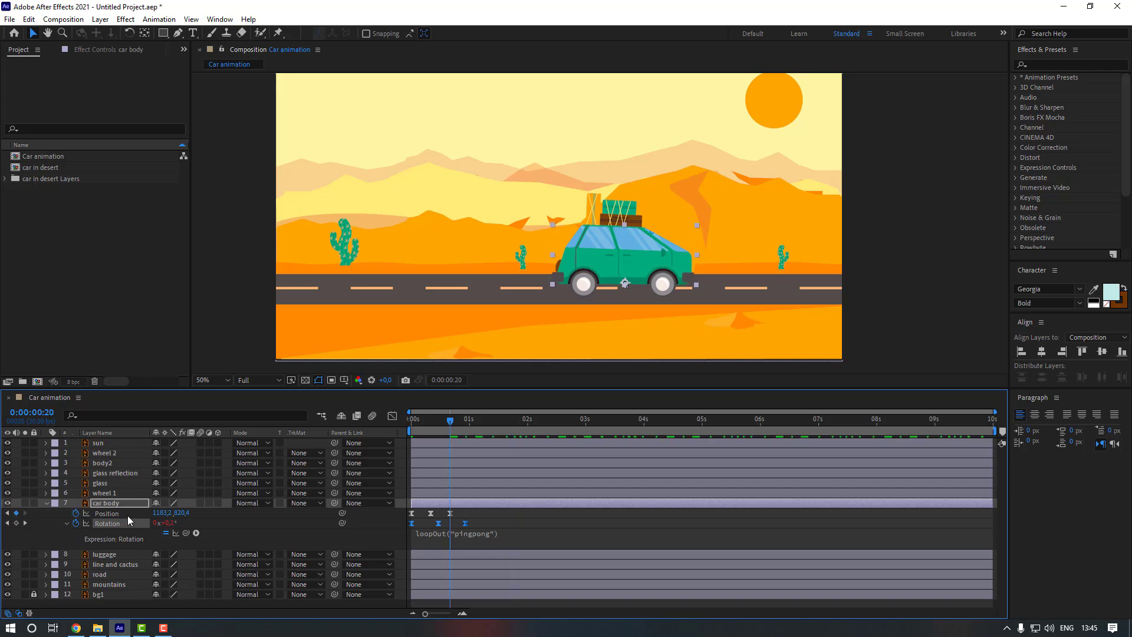
# Add the expression loopOut("pingpong") to the car body's position, preview the looping motion and return to the start of the timeline.
pyautogui.keyDown('alt'); pyautogui.click(75, 513); pyautogui.keyUp('alt')
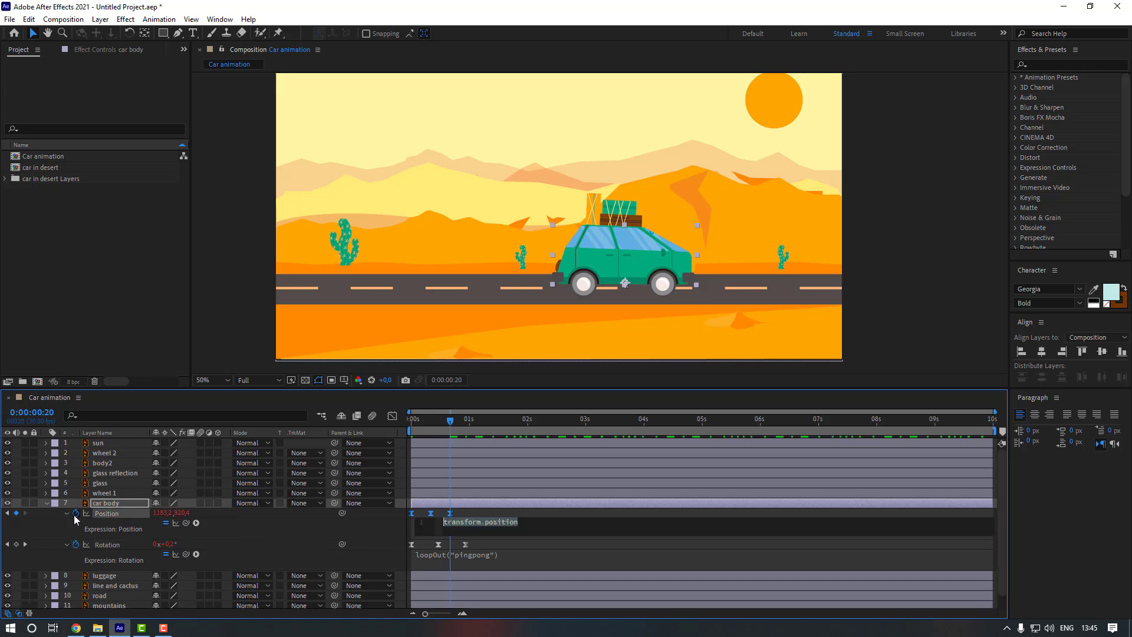
pyautogui.write('loopOut("')
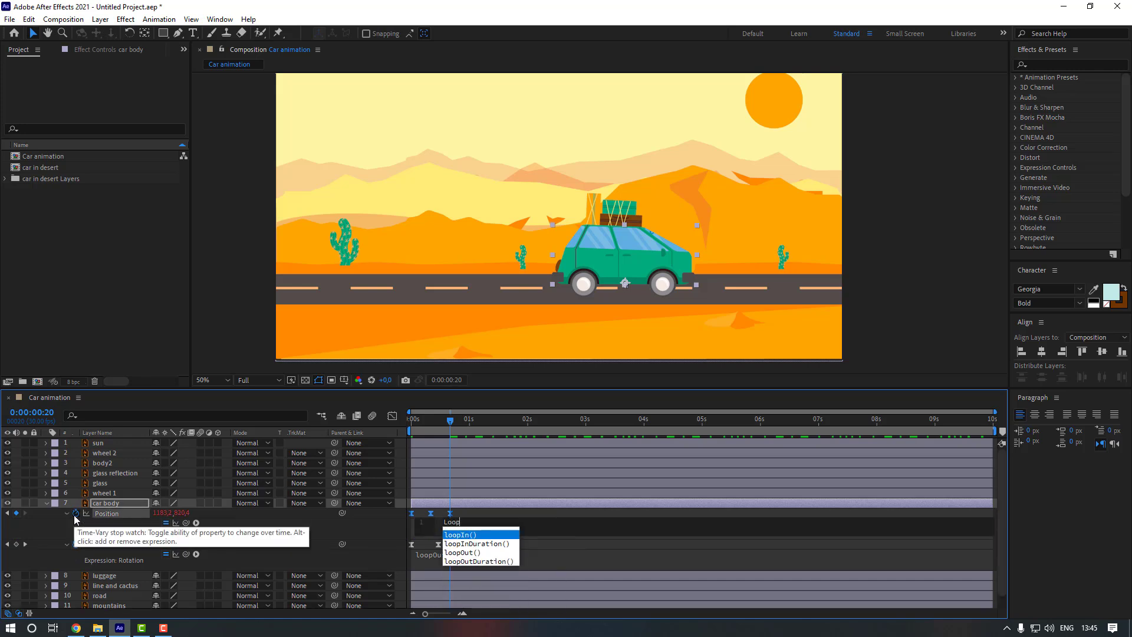
pyautogui.write('p')
pyautogui.press('Return')
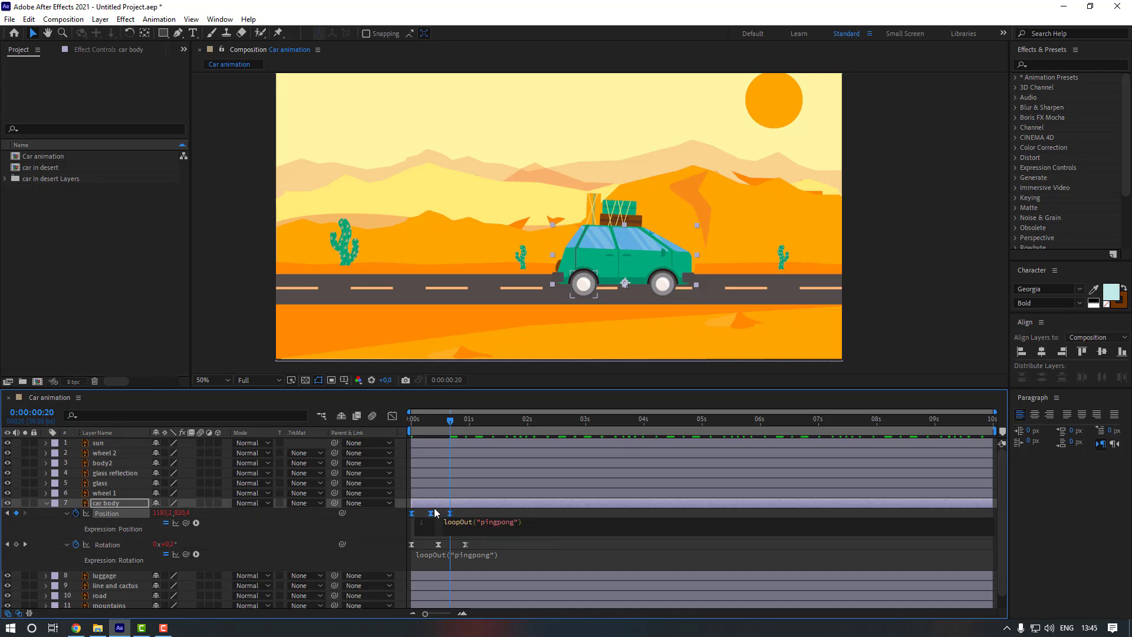
pyautogui.click(465, 514)
pyautogui.press('space')
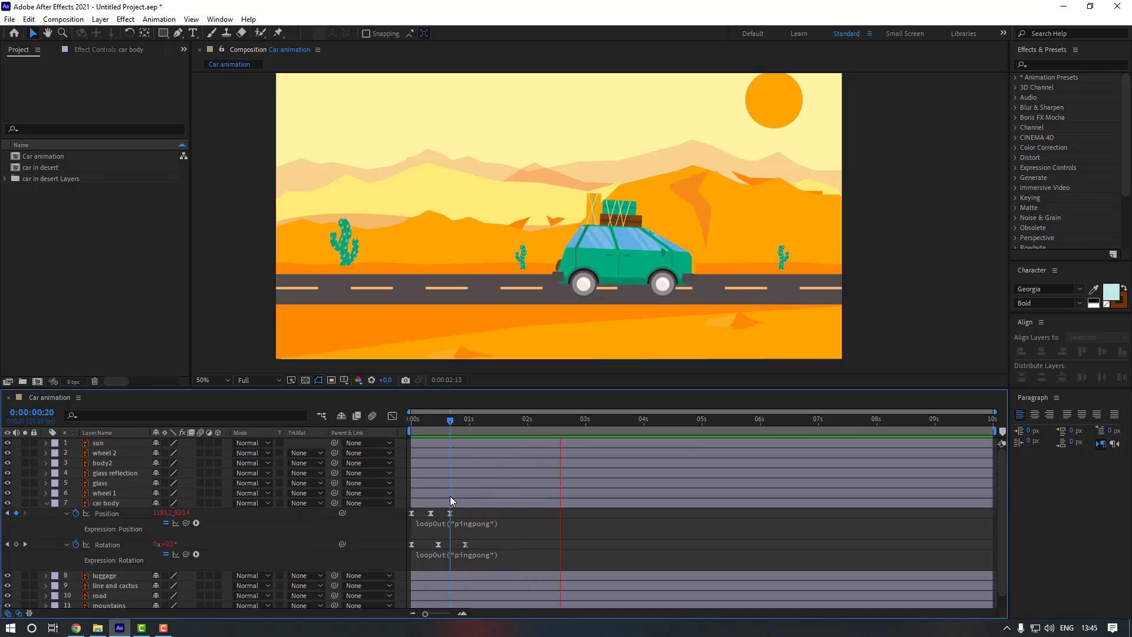
pyautogui.press('space')
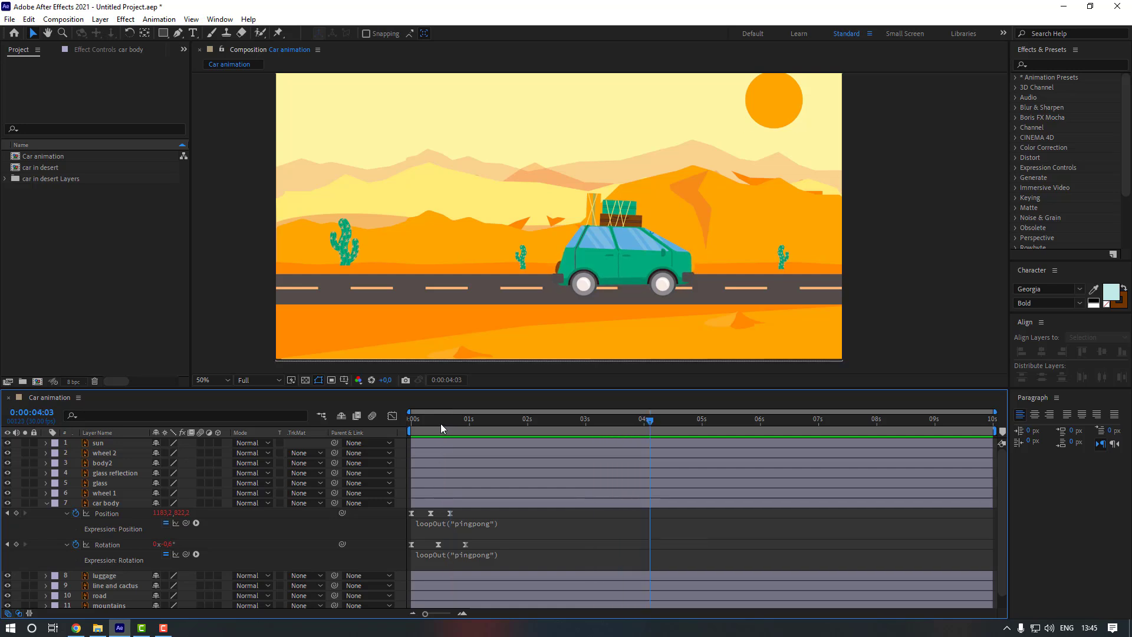
pyautogui.moveTo(441, 424); pyautogui.dragTo(356, 427)
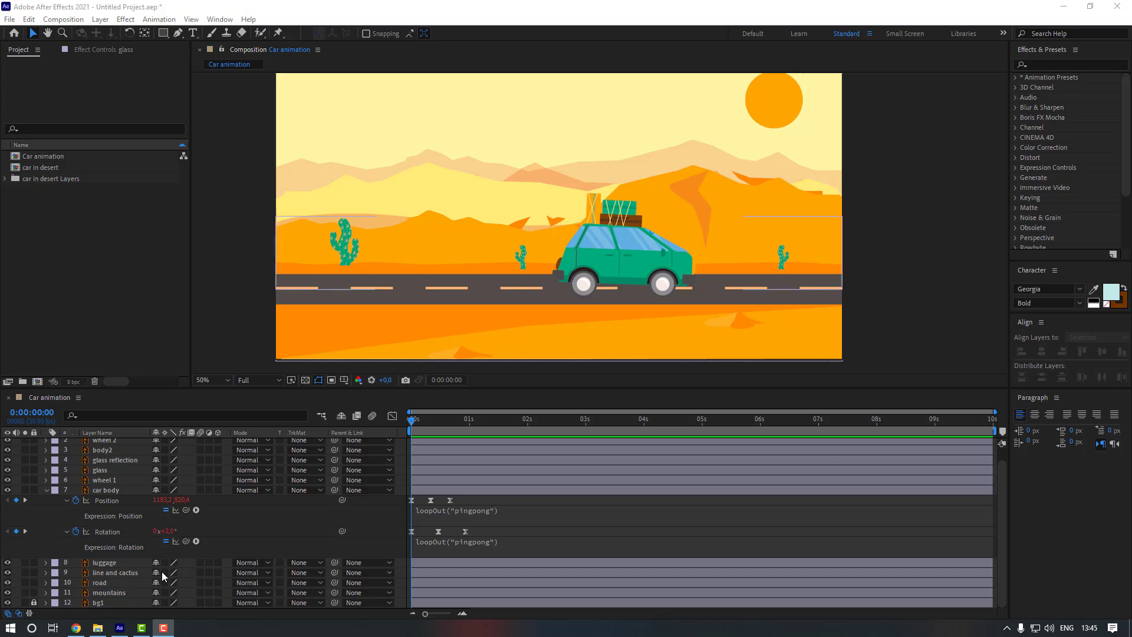
# Parent the luggage, glass, glass reflection and body2 layers to the car body layer and preview the animation.
pyautogui.click(110, 565)
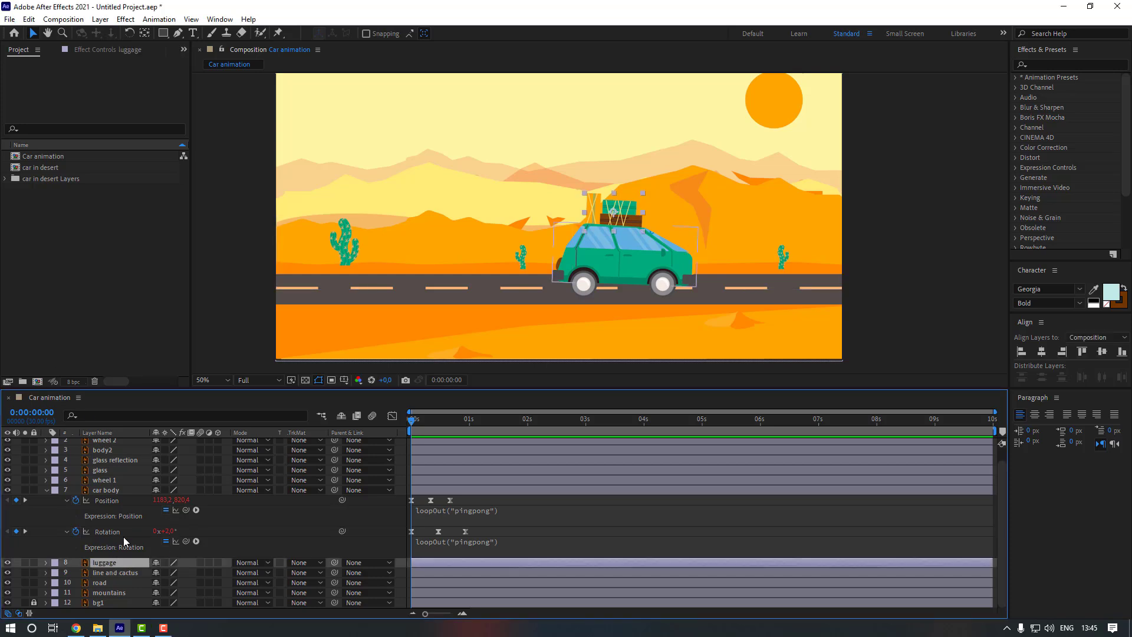
pyautogui.keyDown('ctrl'); pyautogui.click(115, 472); pyautogui.keyUp('ctrl')
pyautogui.keyDown('ctrl'); pyautogui.click(116, 461); pyautogui.keyUp('ctrl')
pyautogui.scroll(1, 118, 464)
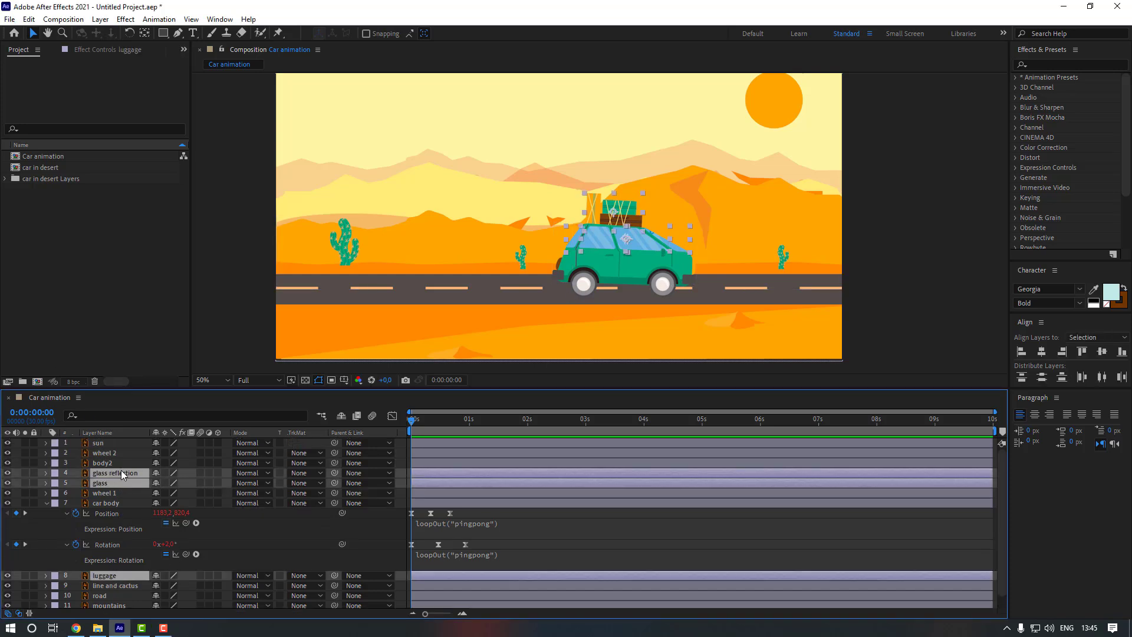
pyautogui.keyDown('ctrl'); pyautogui.click(117, 465); pyautogui.keyUp('ctrl')
pyautogui.moveTo(335, 465); pyautogui.dragTo(107, 504)
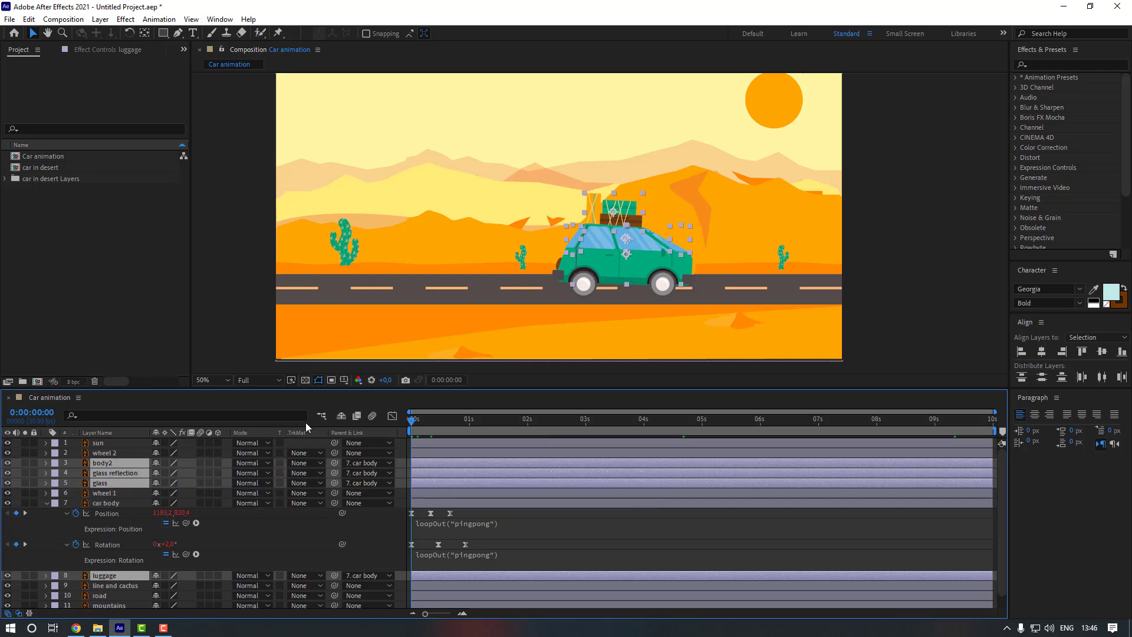
pyautogui.press('space')
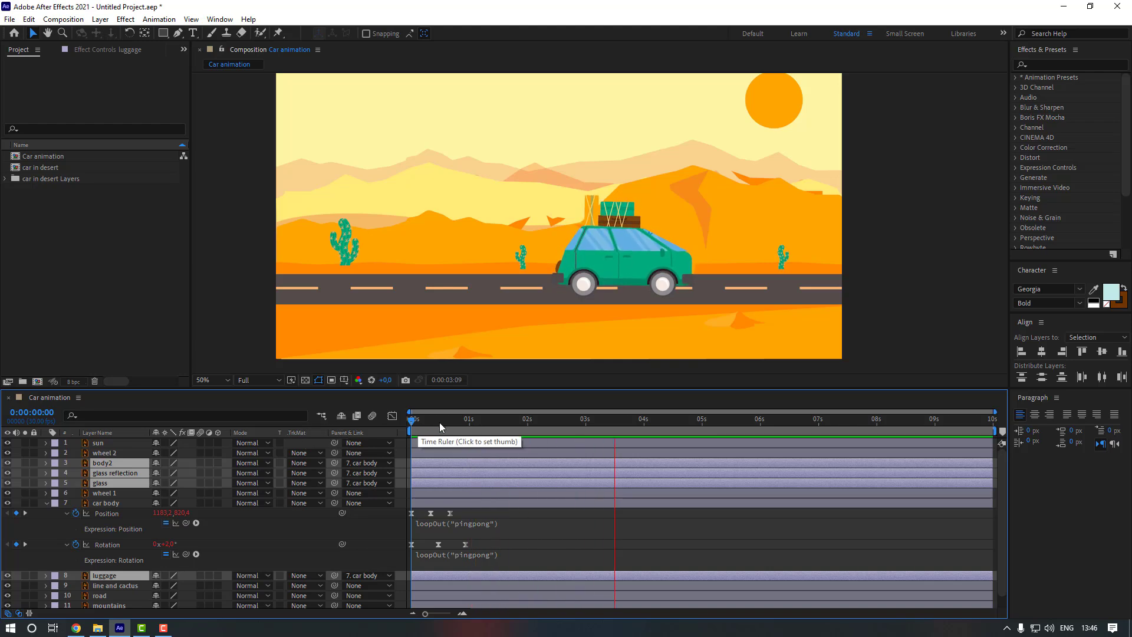
pyautogui.press('space')
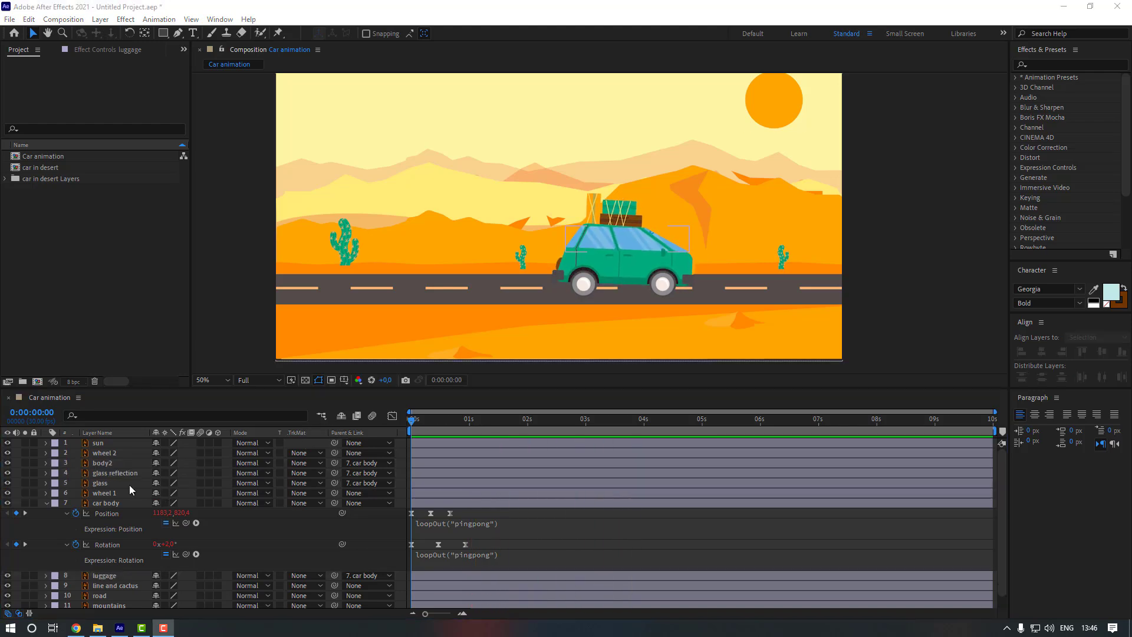
# Pre-compose the glass layer into a new composition named glass, leaving all attributes in Car animation.
pyautogui.click(127, 482)
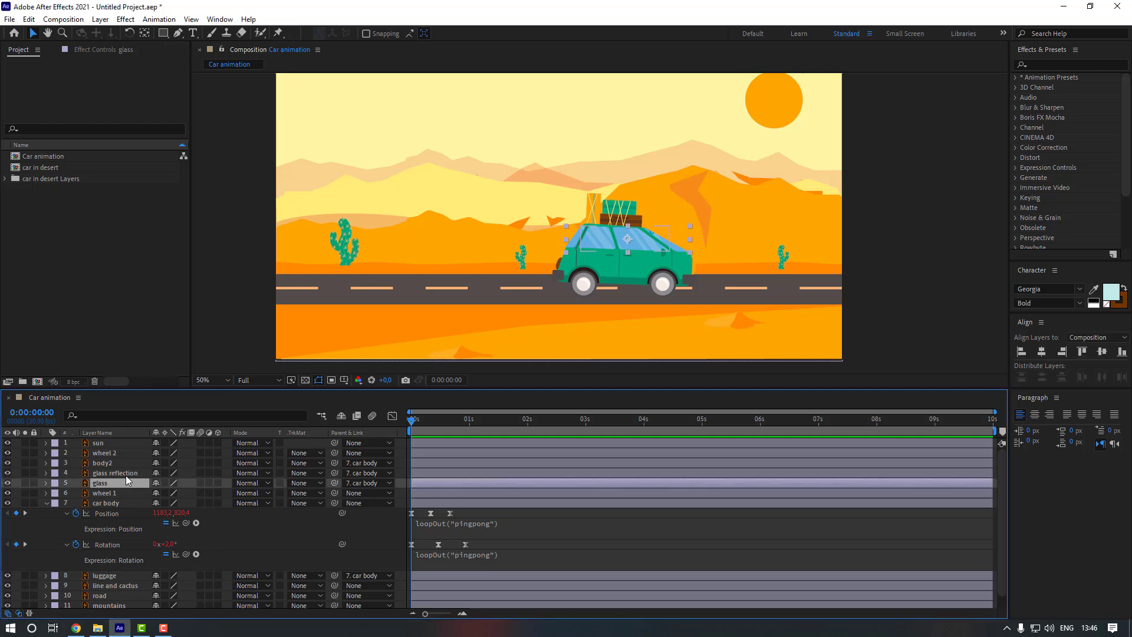
pyautogui.keyDown('ctrl'); pyautogui.click(126, 474); pyautogui.keyUp('ctrl')
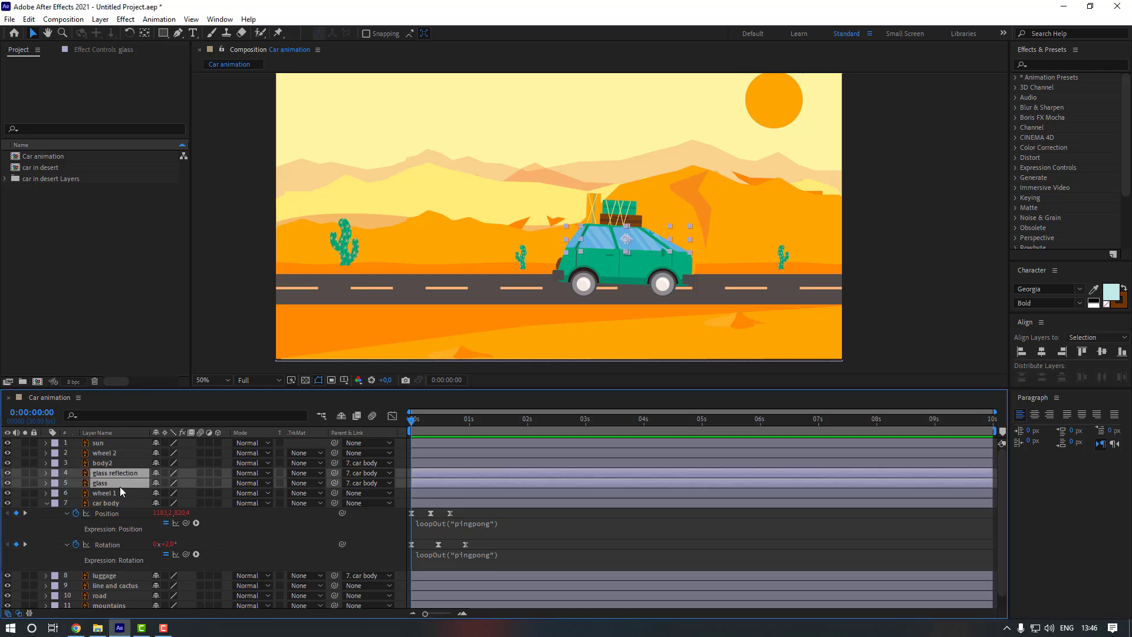
pyautogui.click(118, 485)
pyautogui.rightClick(116, 487)
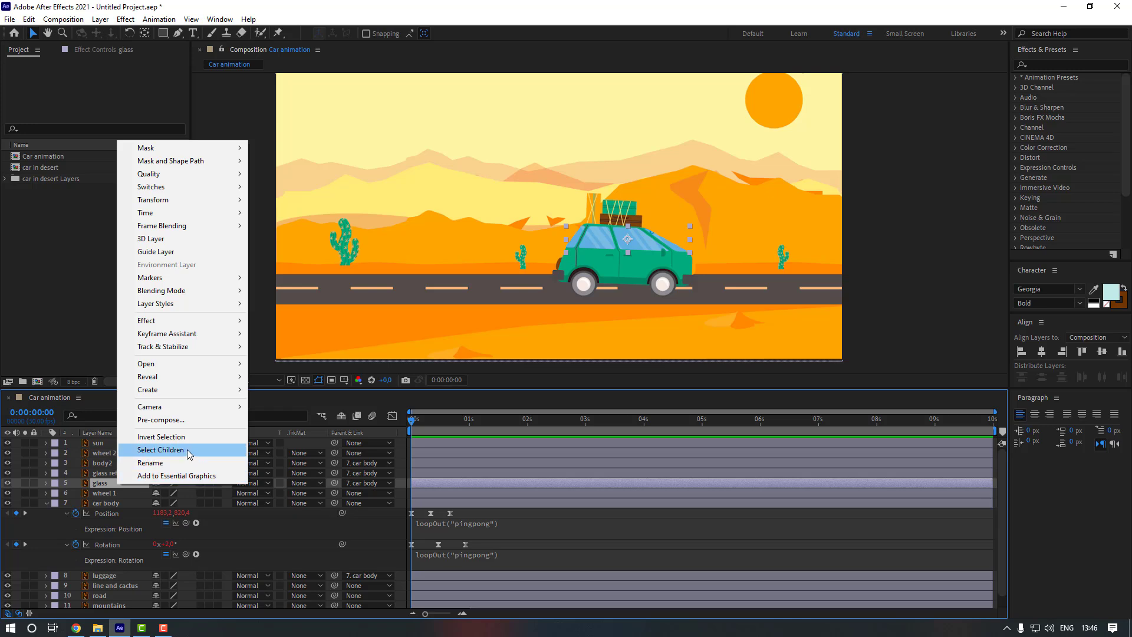
pyautogui.click(233, 420)
pyautogui.write('g')
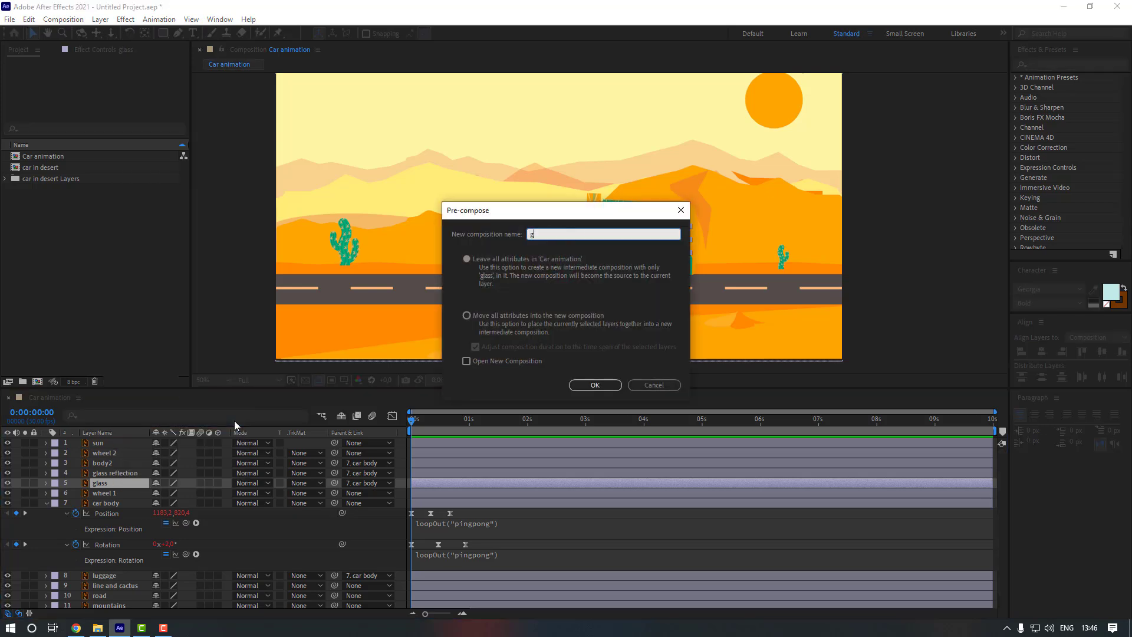
pyautogui.write('lass')
pyautogui.press('Return')
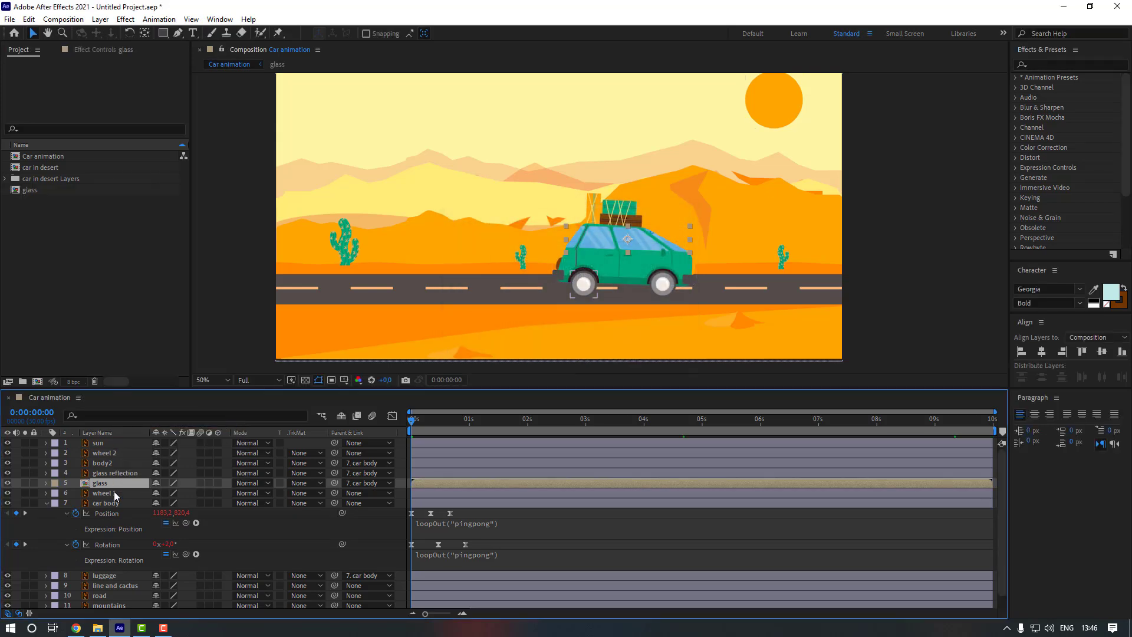
# Pre-compose the glass and glass reflection layers together into a new composition named glass.
pyautogui.keyDown('ctrl'); pyautogui.click(115, 473); pyautogui.keyUp('ctrl')
pyautogui.rightClick(118, 476)
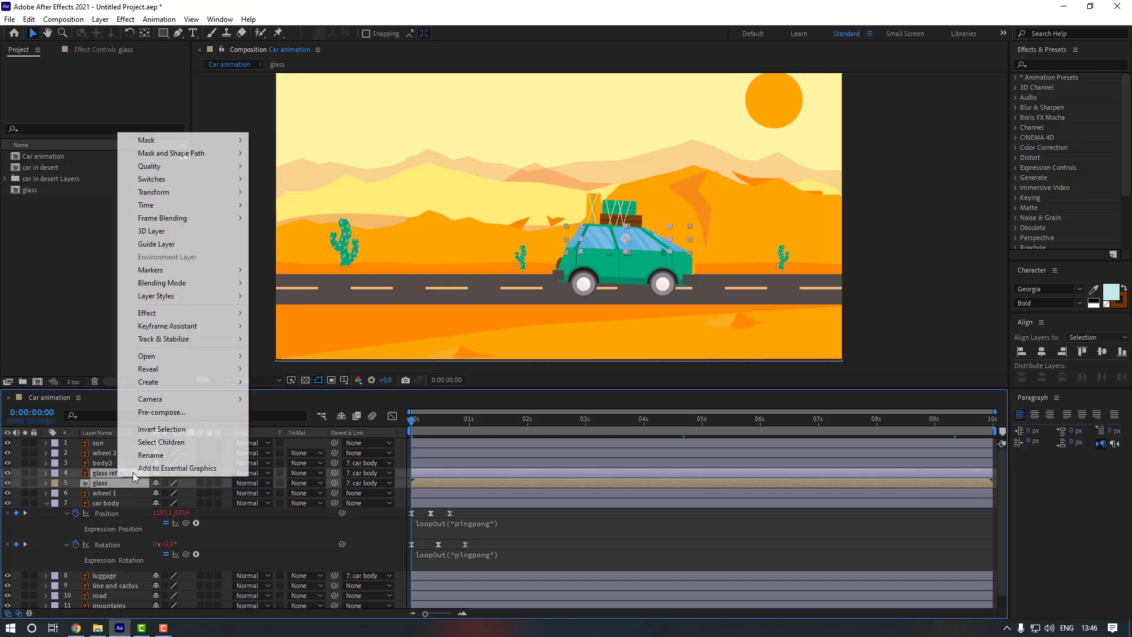
pyautogui.click(167, 413)
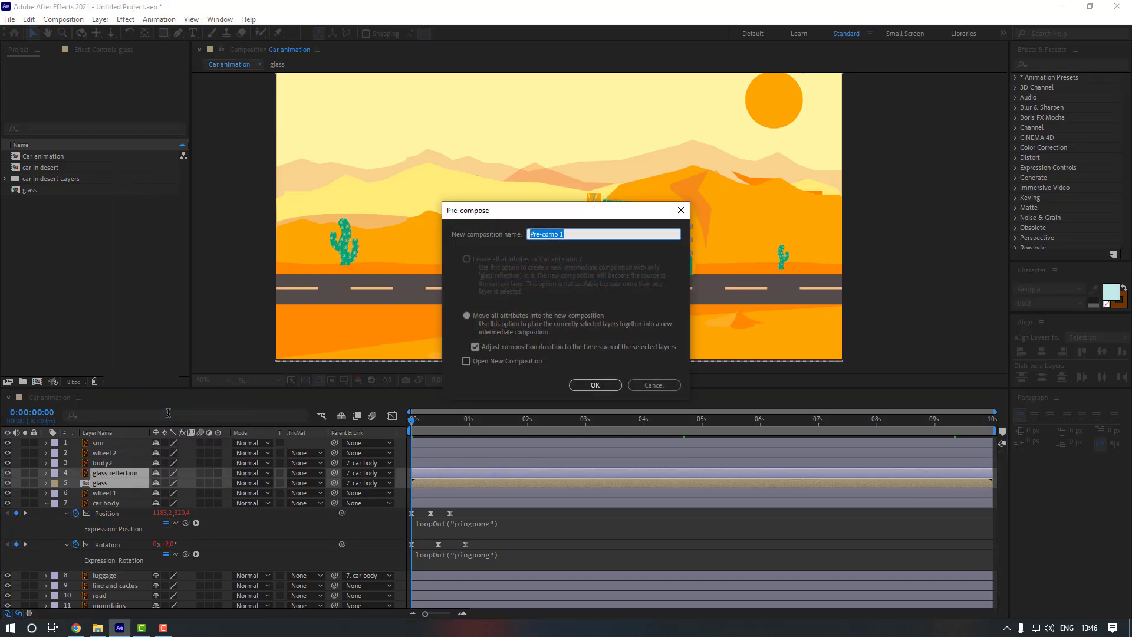
pyautogui.write('glass')
pyautogui.press('Return')
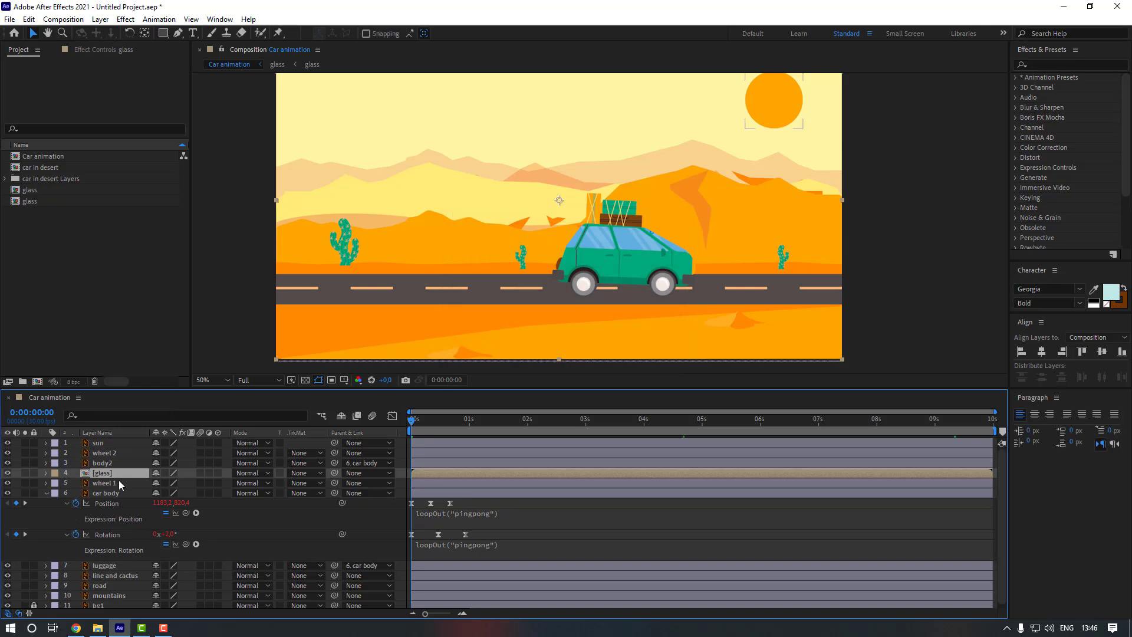
# Inside the new glass composition, duplicate the glass layer and place the copy above the glass reflection layer.
pyautogui.doubleClick(105, 474)
pyautogui.click(116, 452)
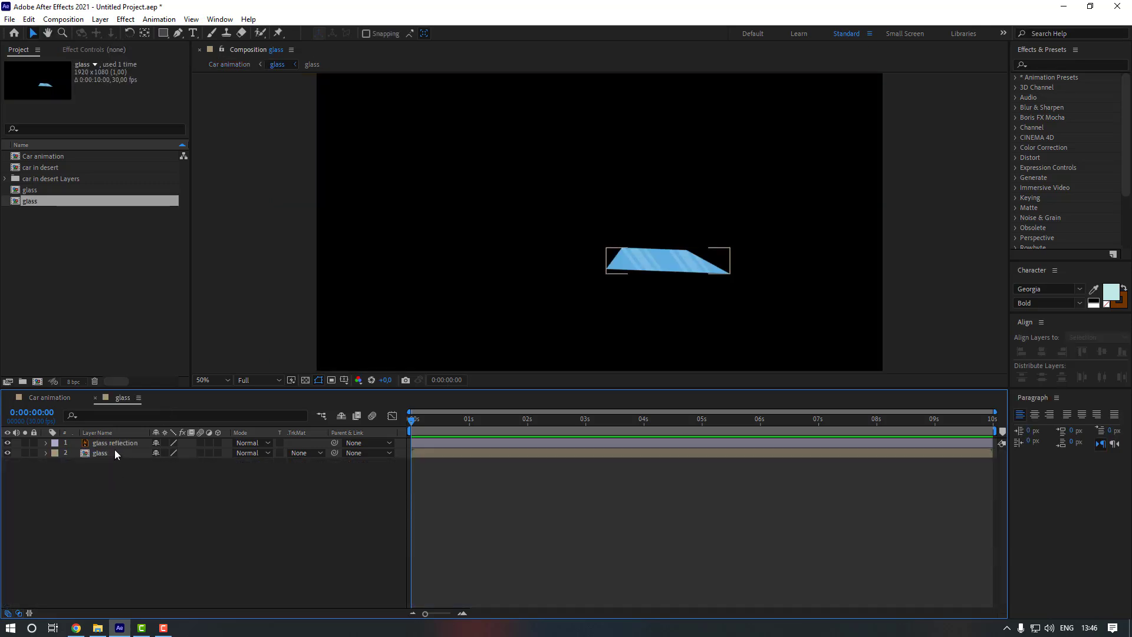
pyautogui.moveTo(718, 283); pyautogui.dragTo(558, 246)
pyautogui.scroll(1, 660, 271)
pyautogui.scroll(-2, 610, 298)
pyautogui.click(100, 452)
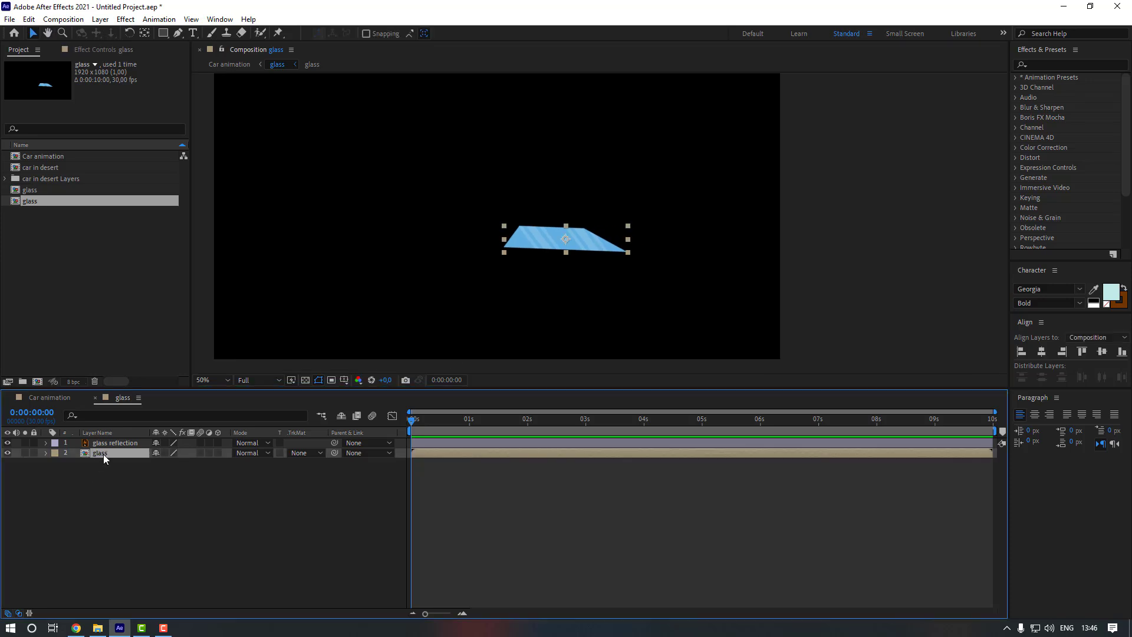
pyautogui.hotkey('ctrl', 'd')
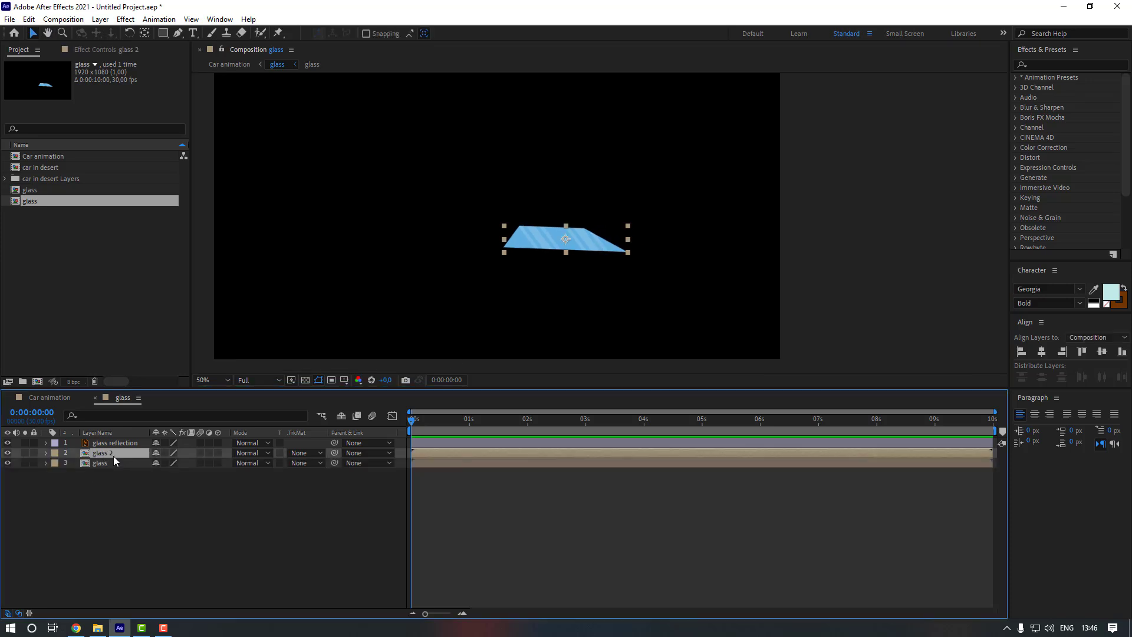
pyautogui.moveTo(113, 456); pyautogui.dragTo(115, 437)
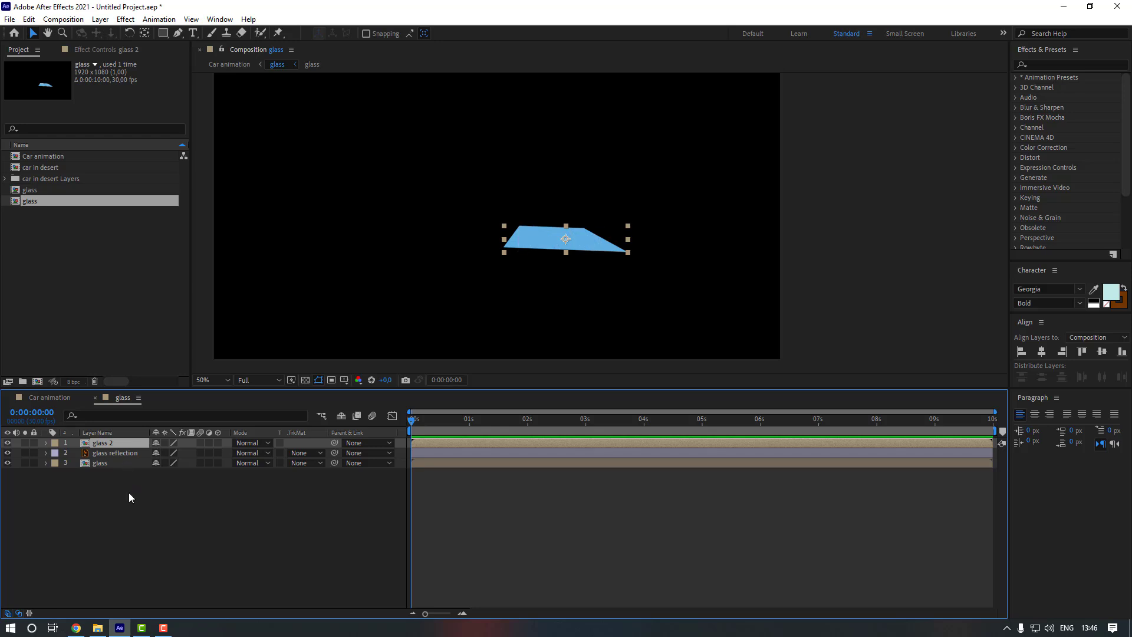
# Set the glass reflection layer's track matte to Alpha Matte "glass 2".
pyautogui.click(128, 493)
pyautogui.click(114, 453)
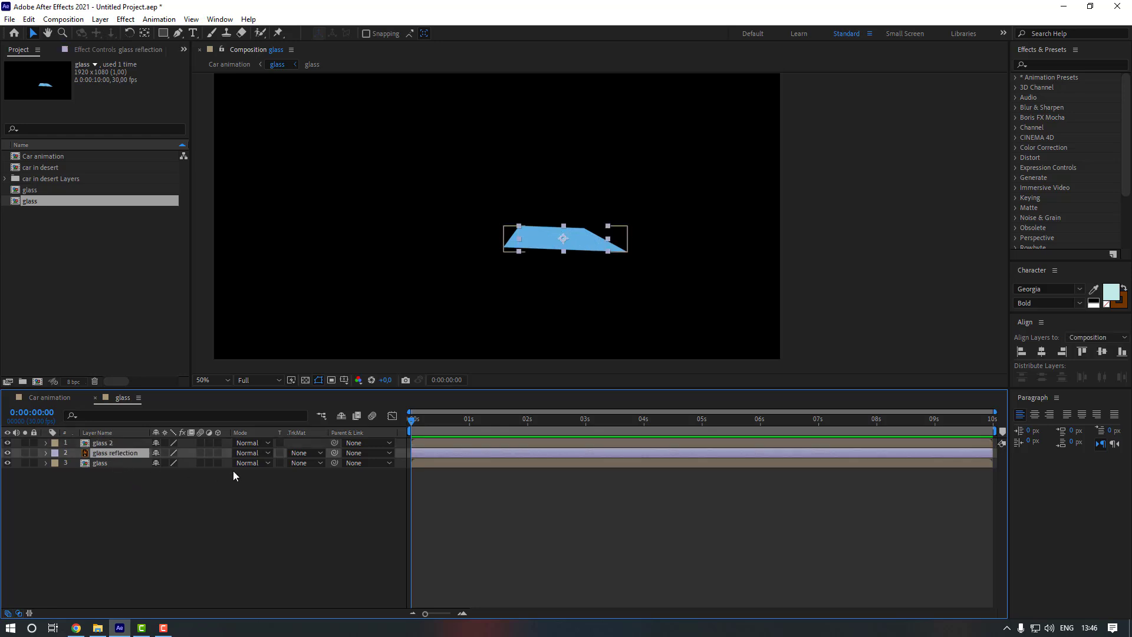
pyautogui.click(320, 454)
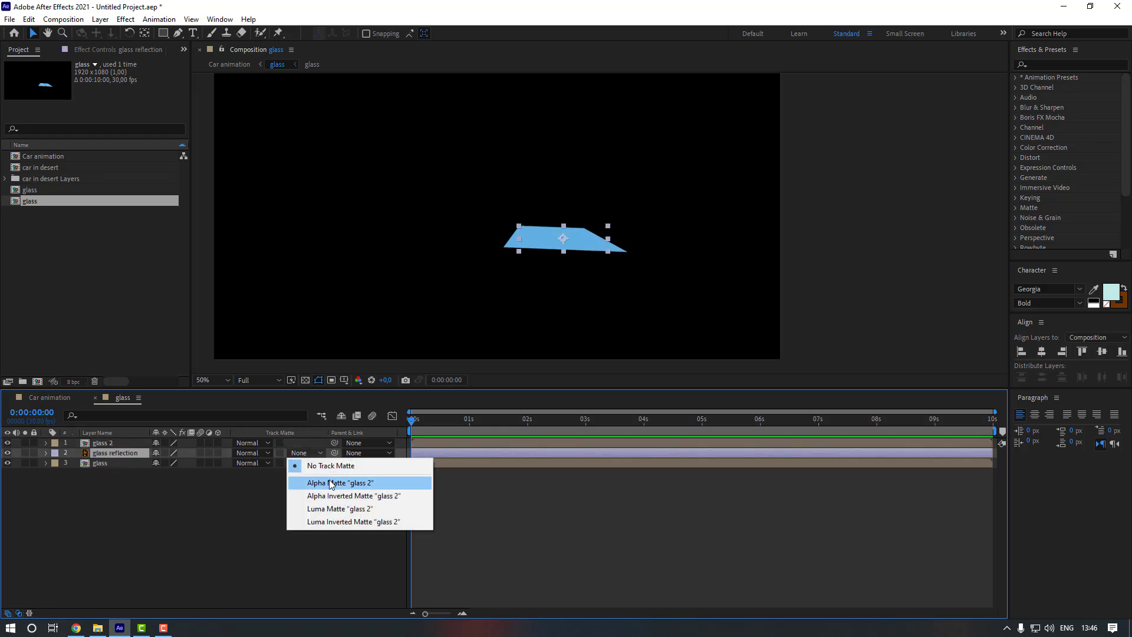
pyautogui.click(331, 483)
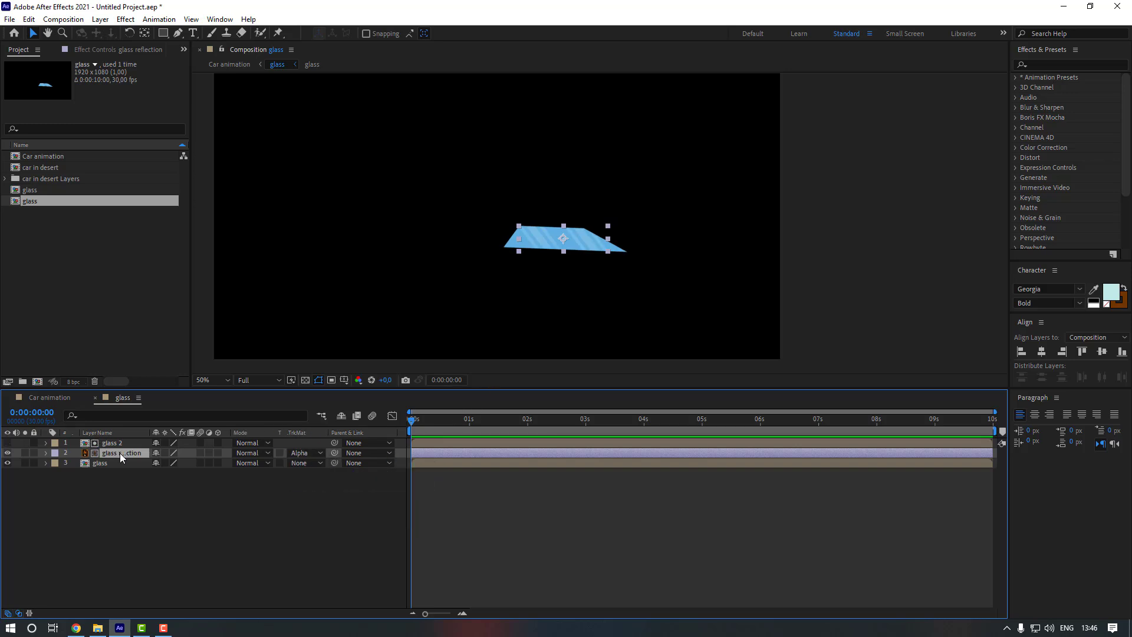
pyautogui.press('p')
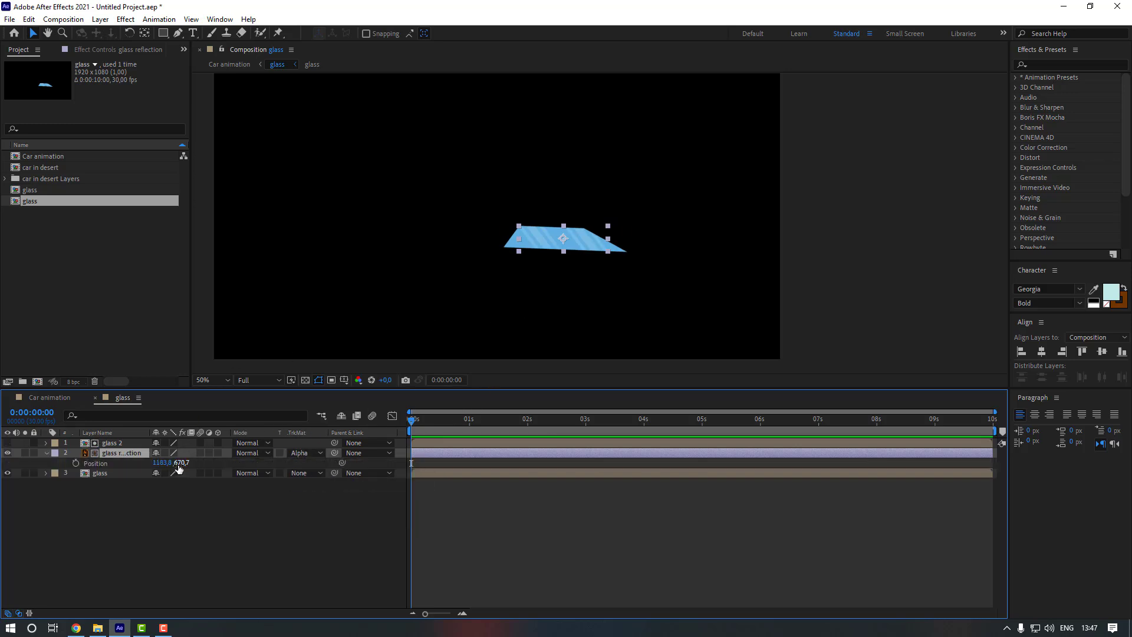
pyautogui.moveTo(179, 465); pyautogui.dragTo(161, 447)
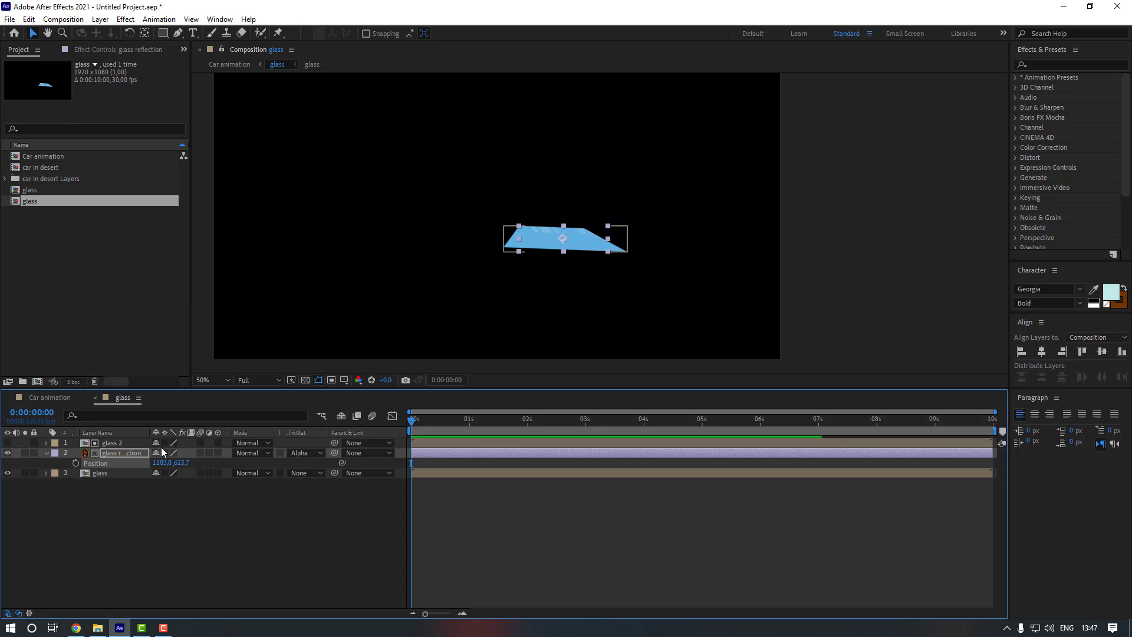
pyautogui.hotkey('ctrl', 'z')
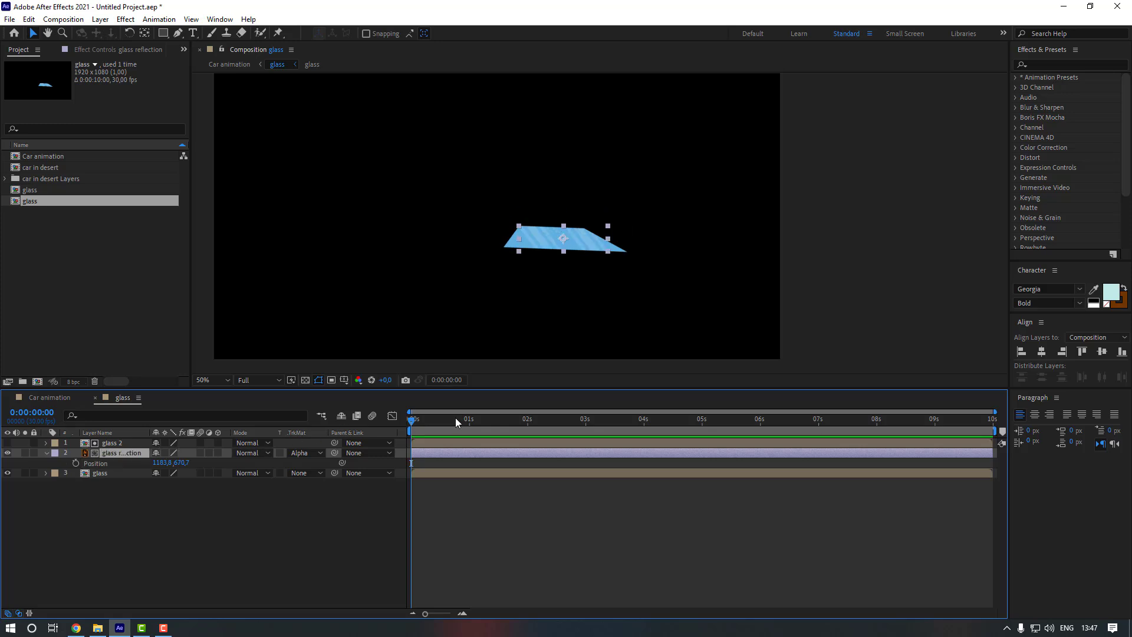
# Find the Motion Tile effect and apply it to the glass reflection layer.
pyautogui.click(1062, 64)
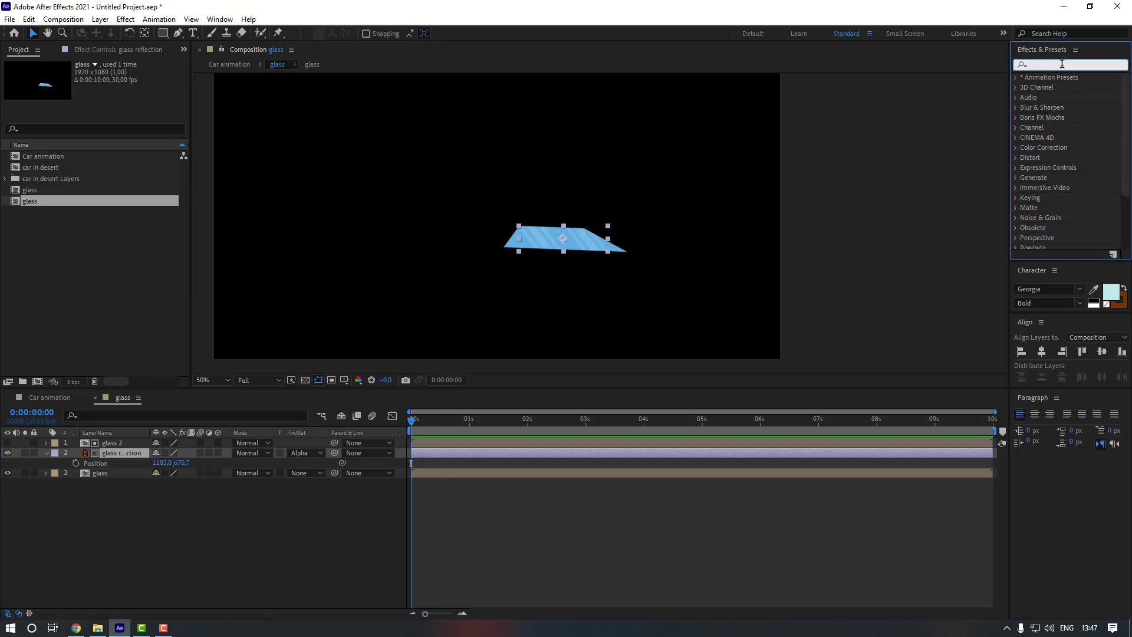
pyautogui.write('tile')
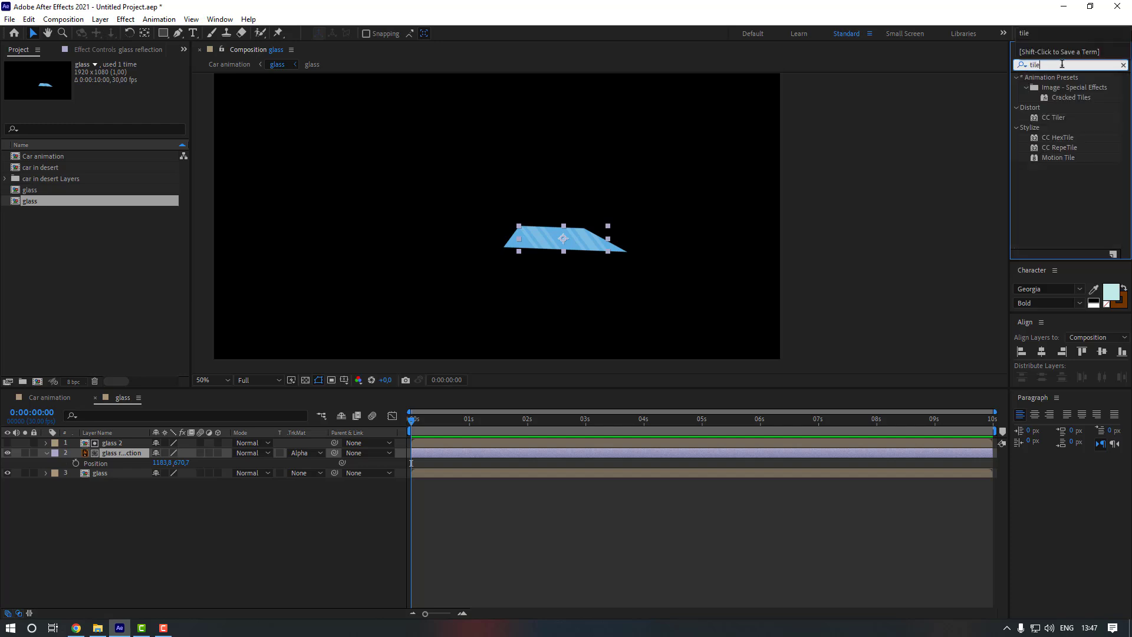
pyautogui.moveTo(1061, 158); pyautogui.dragTo(129, 456)
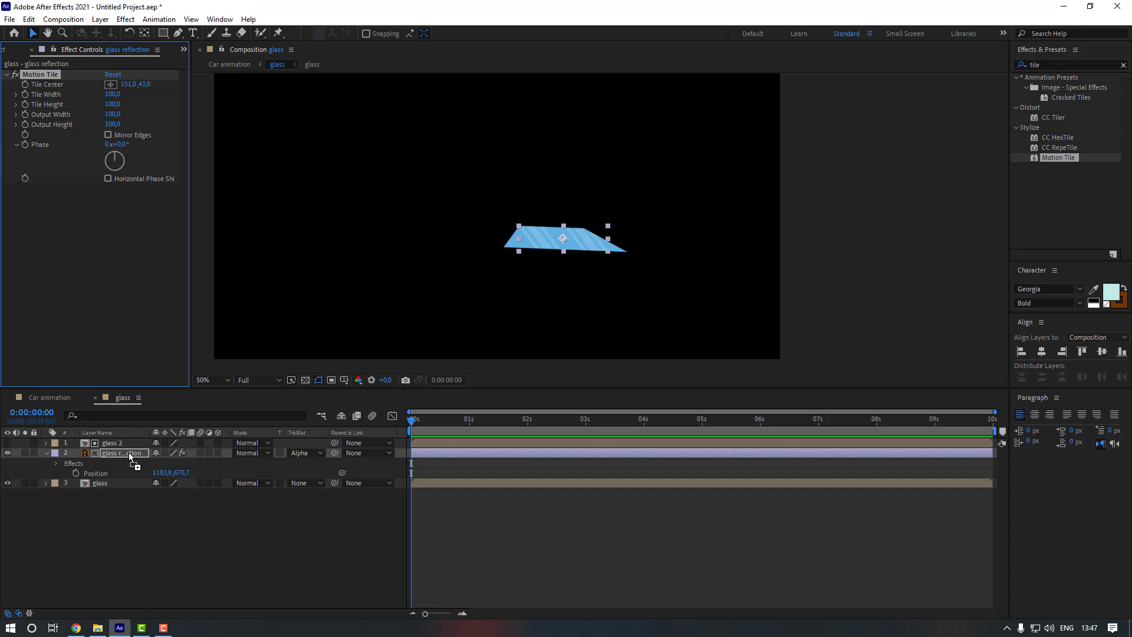
# Keyframe Motion Tile's Tile Center at the start, then set its horizontal value to about 1037 at 0:00:09:29 and preview the motion.
pyautogui.click(415, 423)
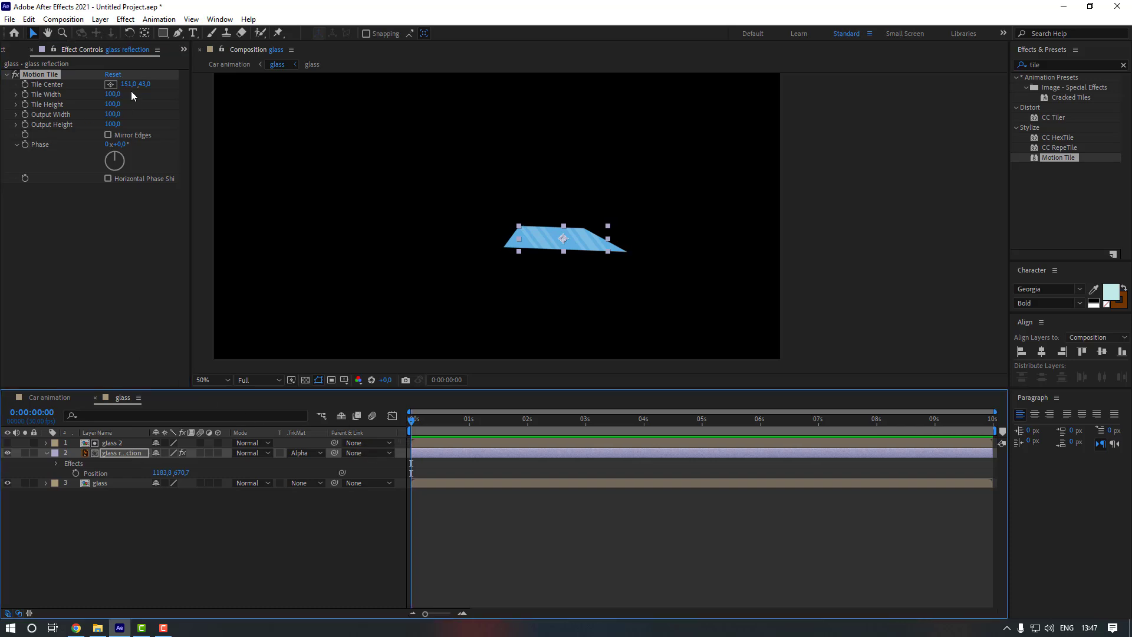
pyautogui.moveTo(126, 85); pyautogui.dragTo(20, 101)
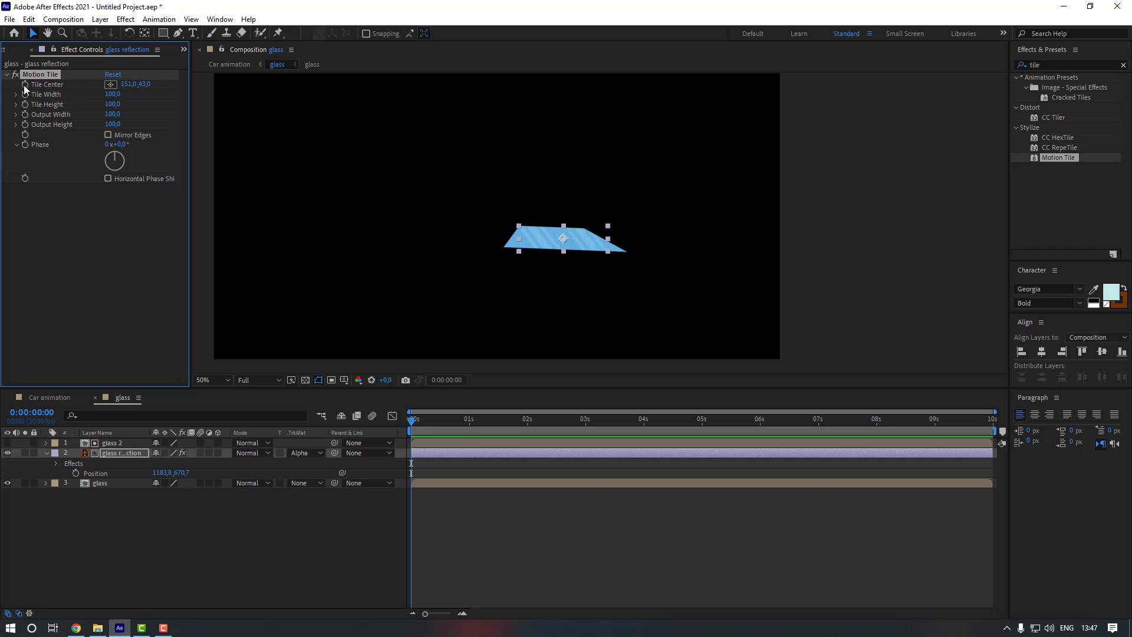
pyautogui.click(25, 85)
pyautogui.moveTo(709, 429); pyautogui.dragTo(1020, 430)
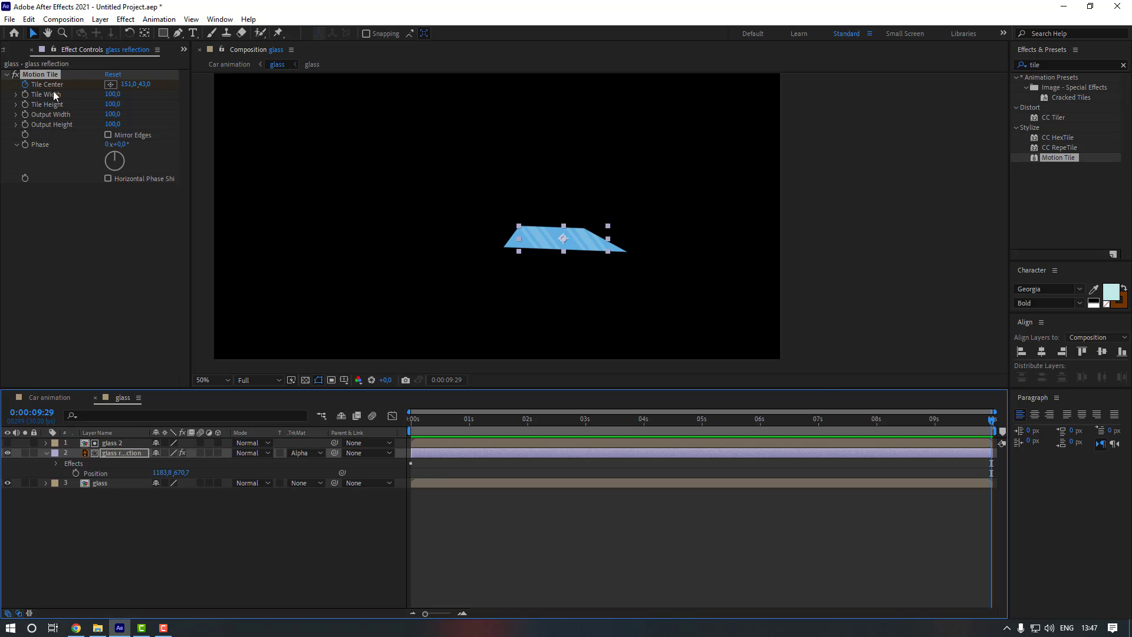
pyautogui.moveTo(128, 88); pyautogui.dragTo(614, 108)
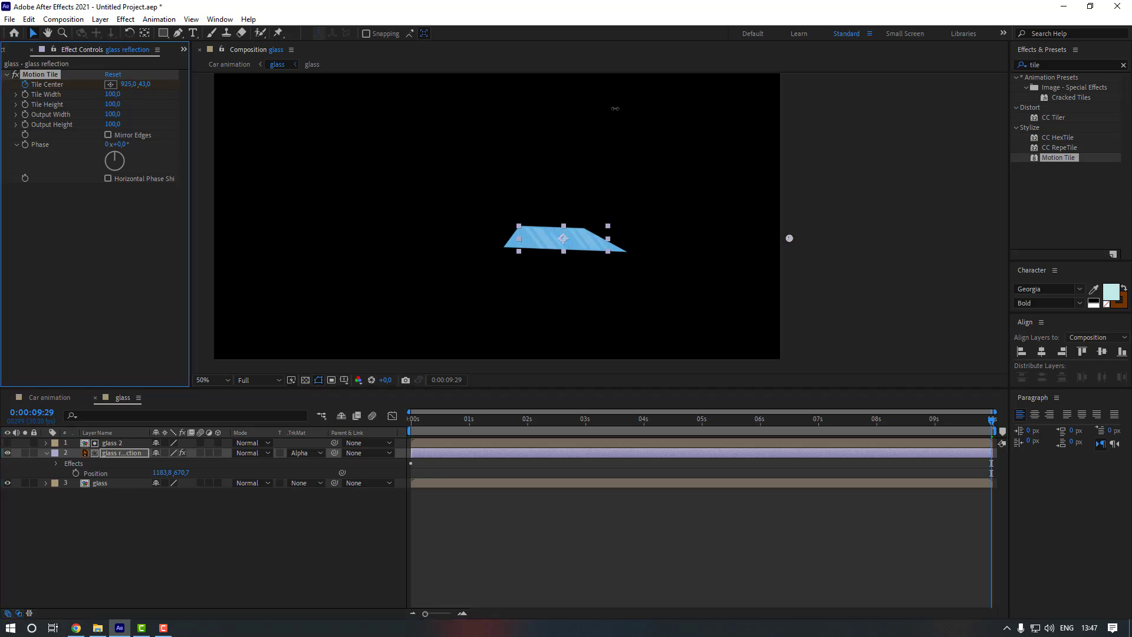
pyautogui.press('space')
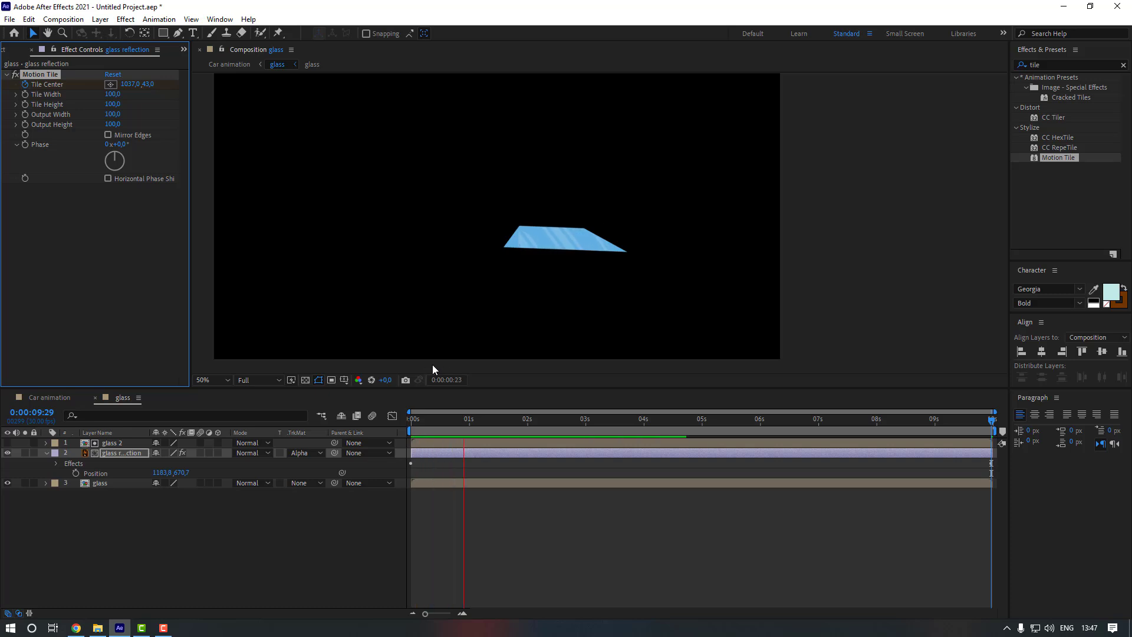
# Increase the horizontal Tile Center value at 0:00:09:29 to about 2588 and preview the faster reflection.
pyautogui.click(608, 420)
pyautogui.moveTo(665, 420); pyautogui.dragTo(1061, 433)
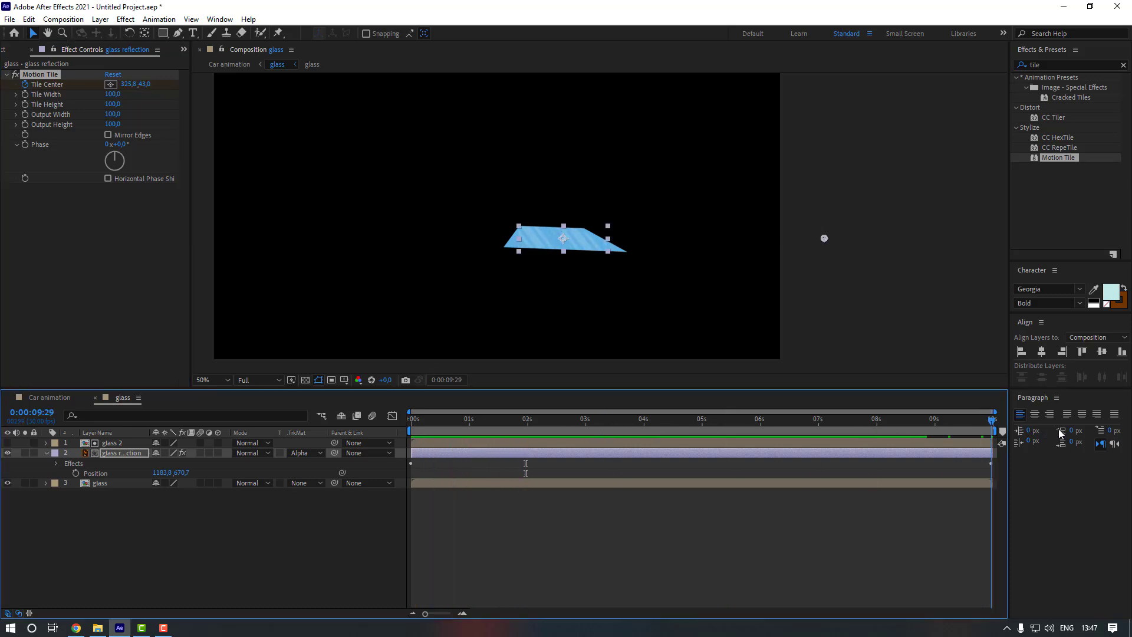
pyautogui.moveTo(127, 84); pyautogui.dragTo(1112, 153)
pyautogui.press('space')
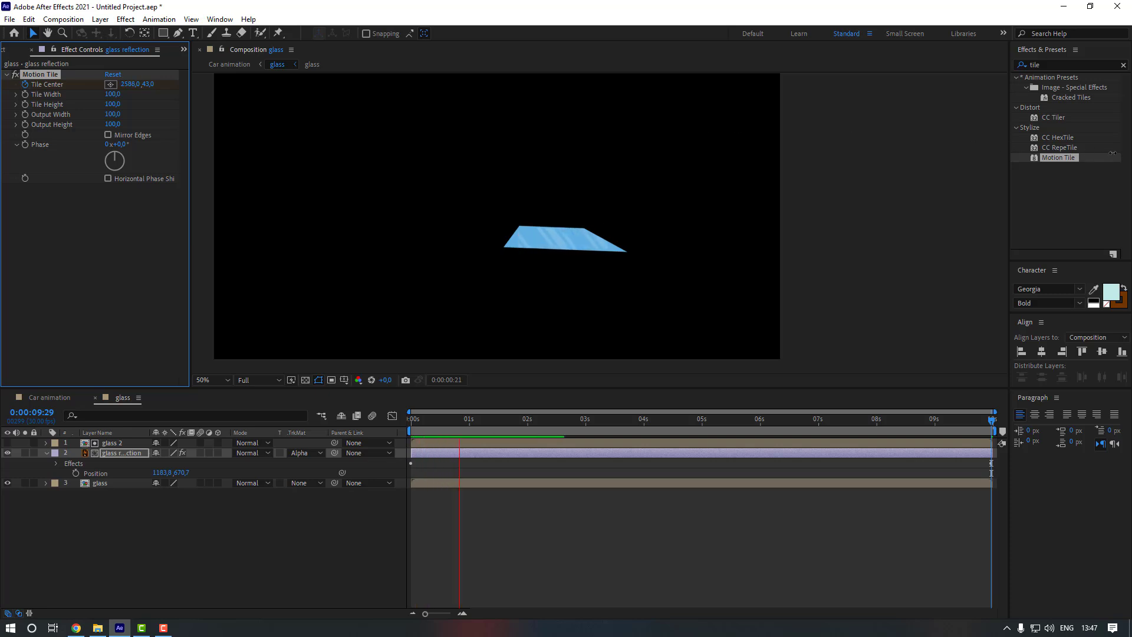
pyautogui.click(416, 458)
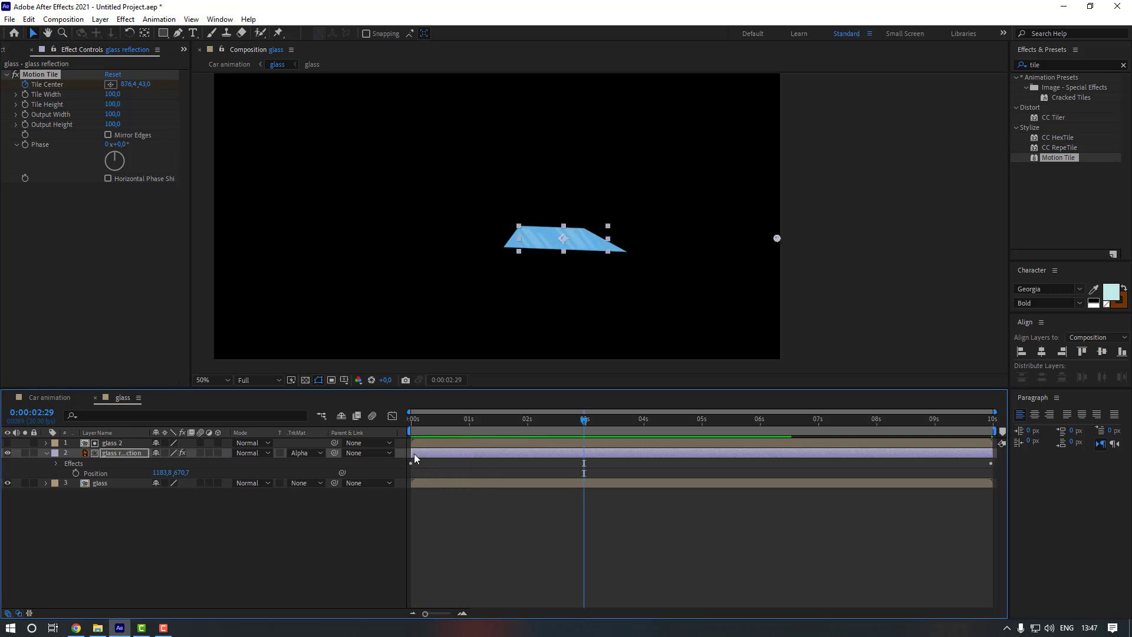
# Back in the Car animation composition, parent the glass pre-comp layer to the car body and preview the animation.
pyautogui.click(52, 400)
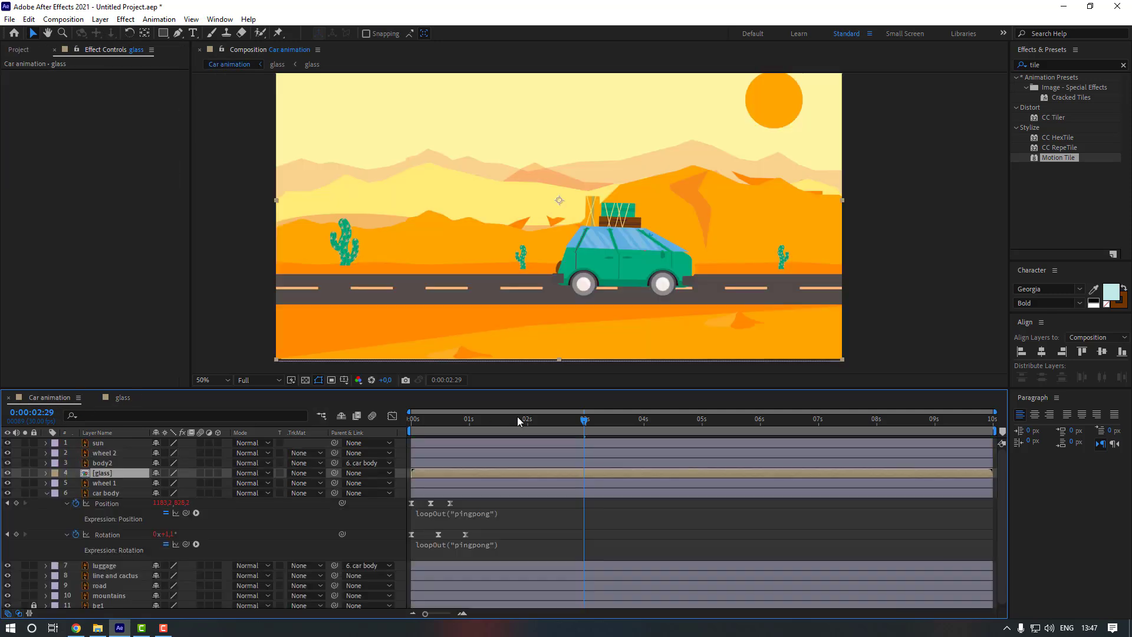
pyautogui.press('space')
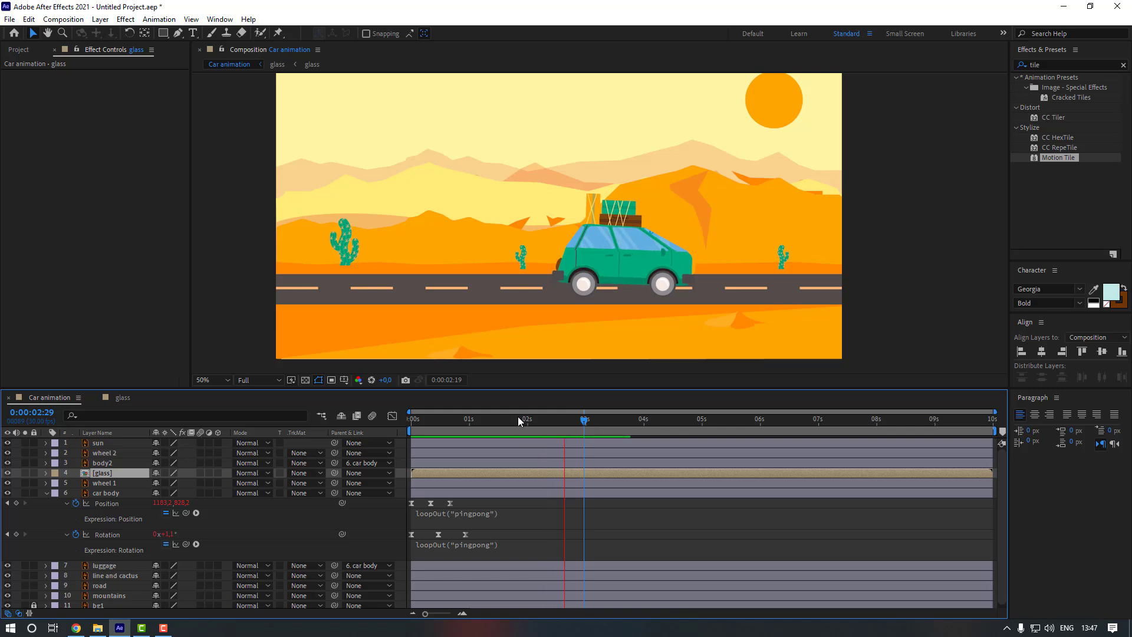
pyautogui.press('space')
pyautogui.scroll(4, 679, 305)
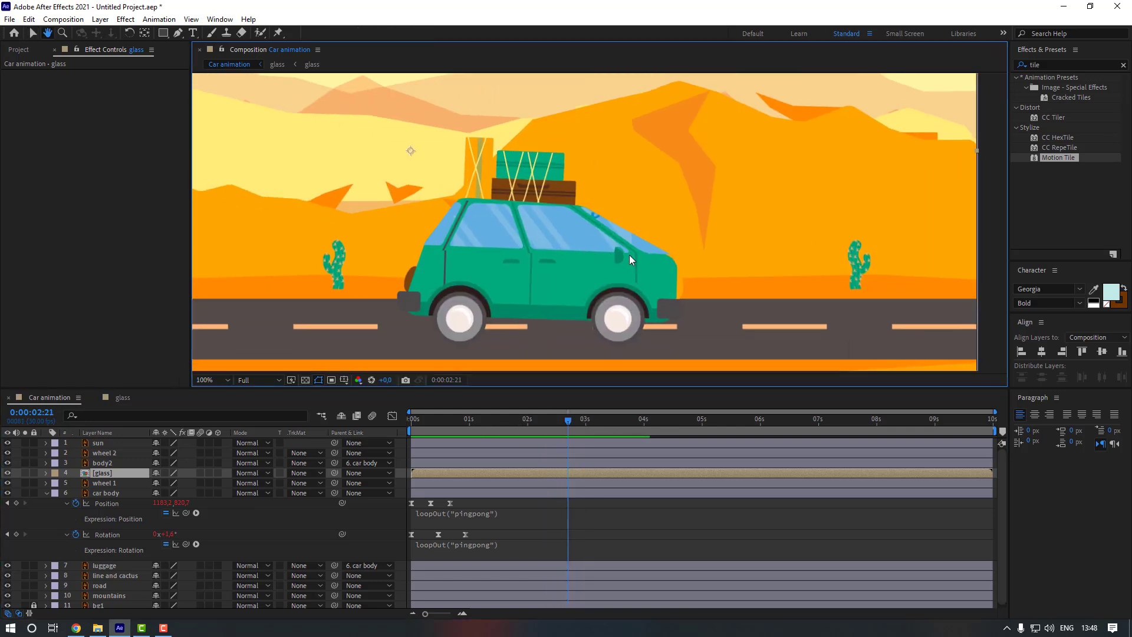
pyautogui.moveTo(570, 420); pyautogui.dragTo(405, 422)
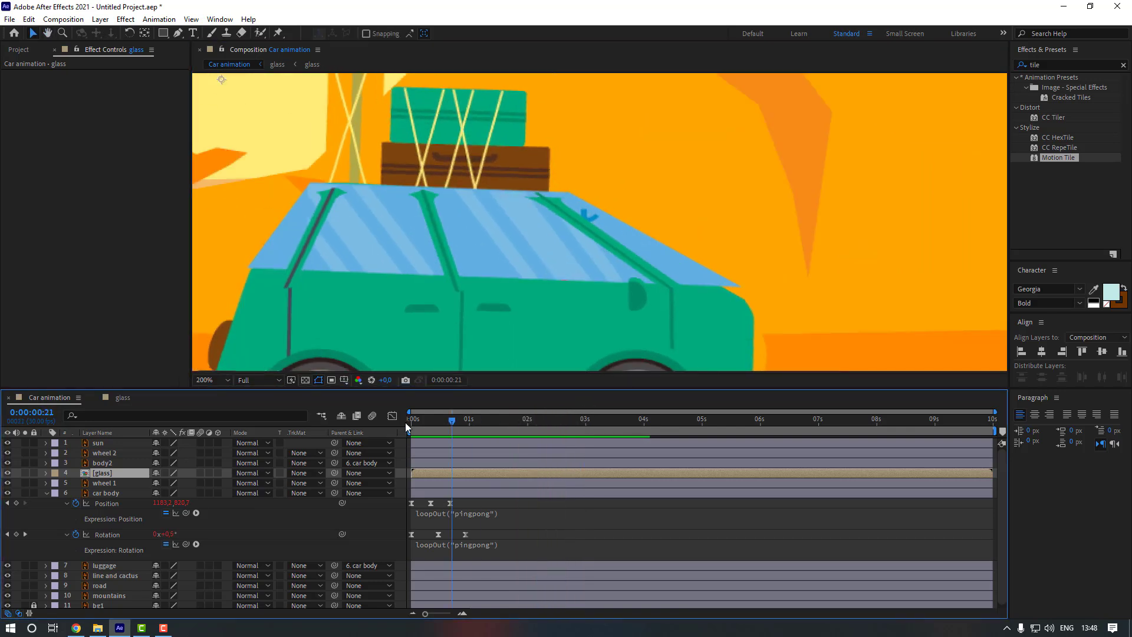
pyautogui.scroll(-2, 489, 306)
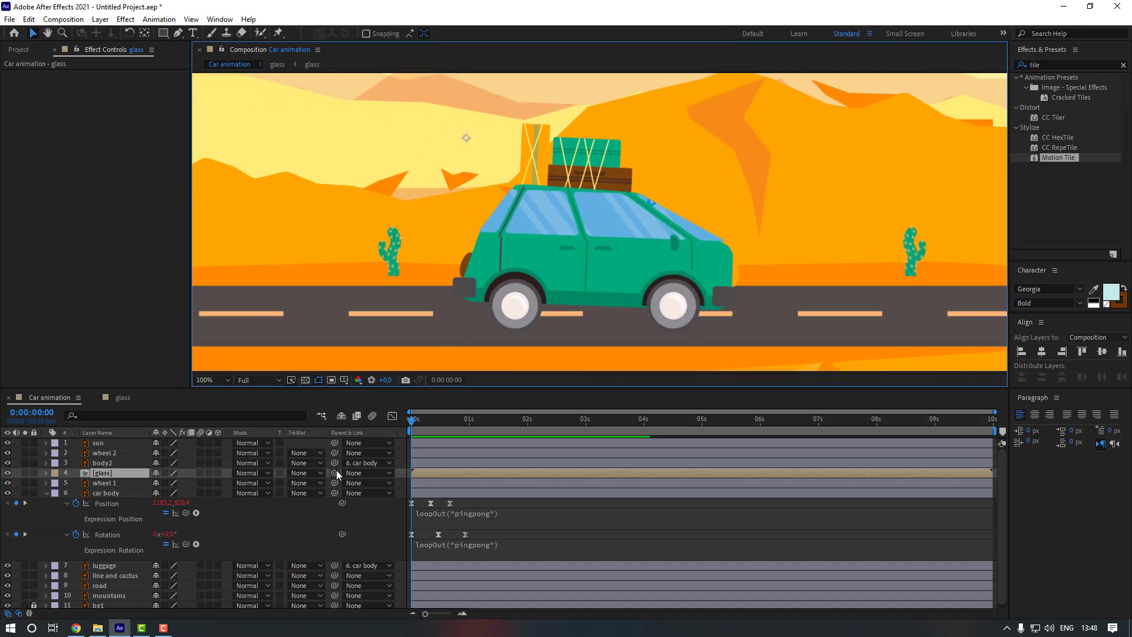
pyautogui.moveTo(334, 473); pyautogui.dragTo(124, 494)
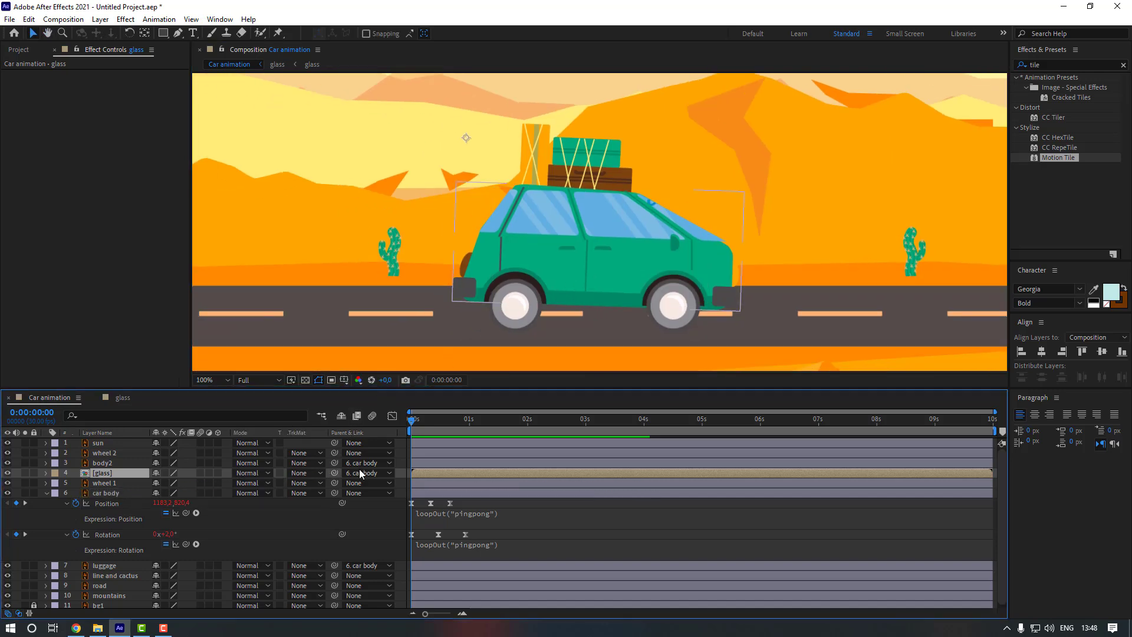
pyautogui.press('space')
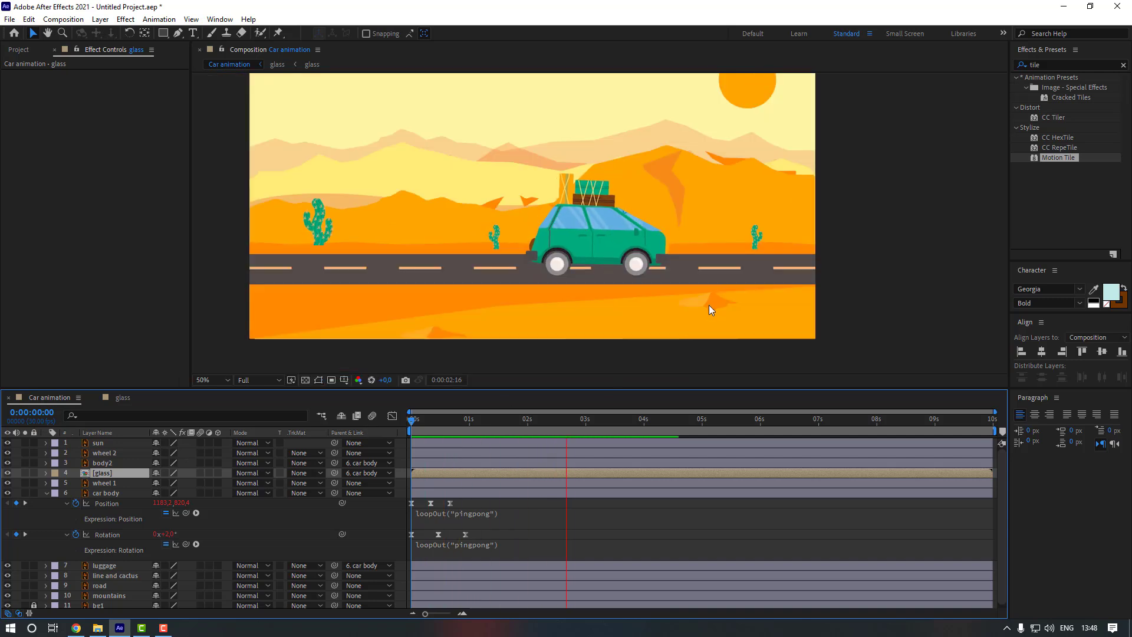
pyautogui.press('space')
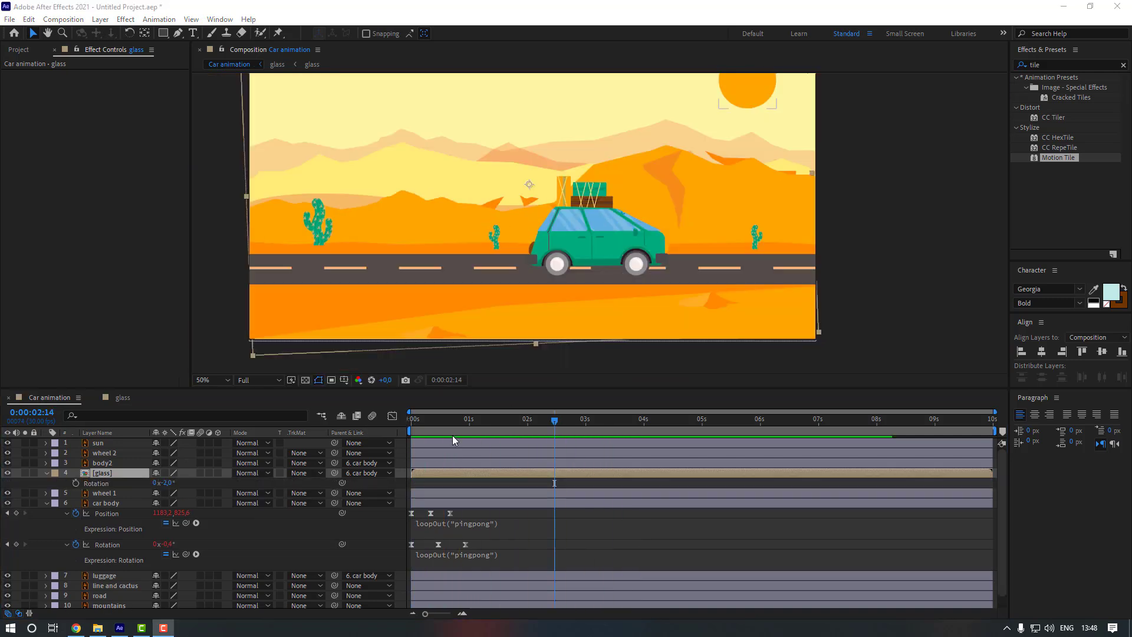
# Add a rotation keyframe to the wheel 1 layer at the start of the timeline.
pyautogui.moveTo(432, 420); pyautogui.dragTo(355, 420)
pyautogui.click(108, 494)
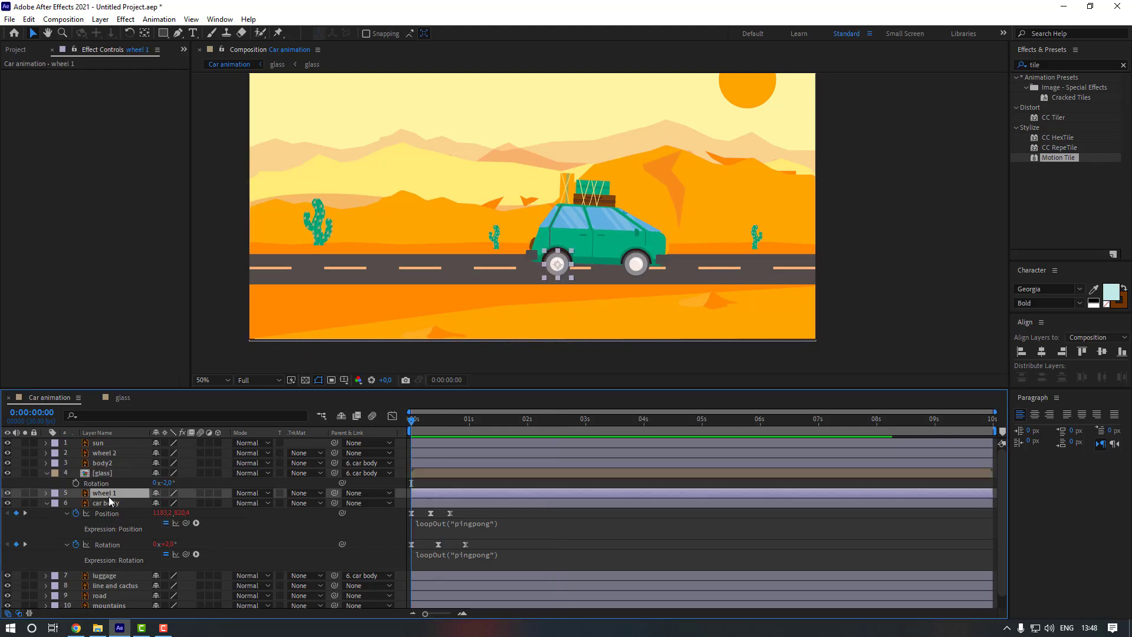
pyautogui.scroll(6, 583, 281)
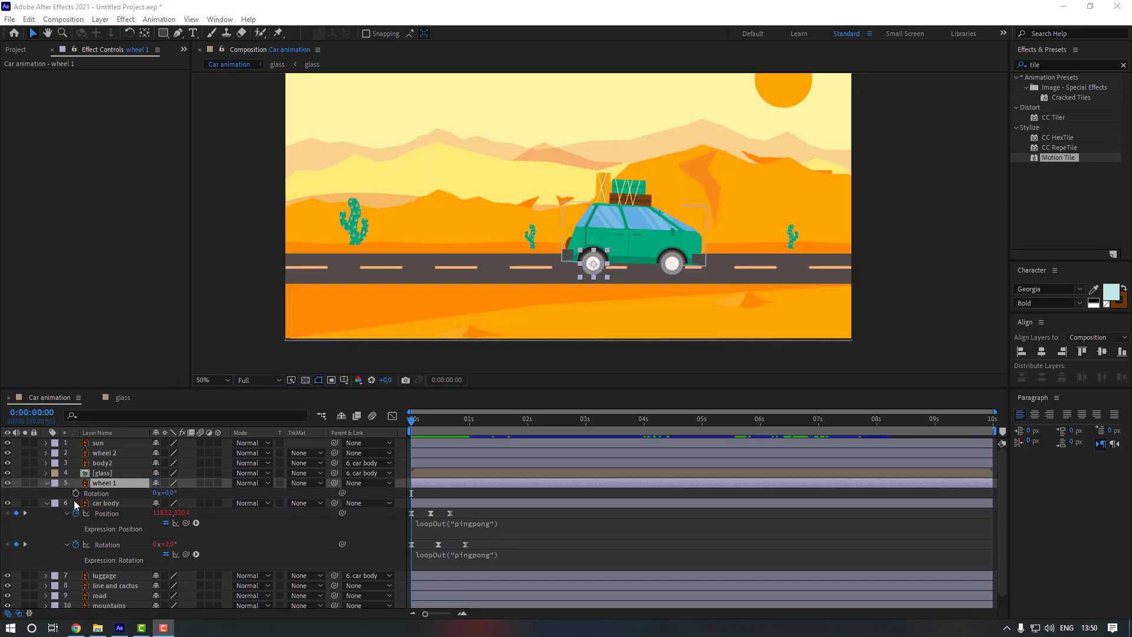
pyautogui.click(75, 493)
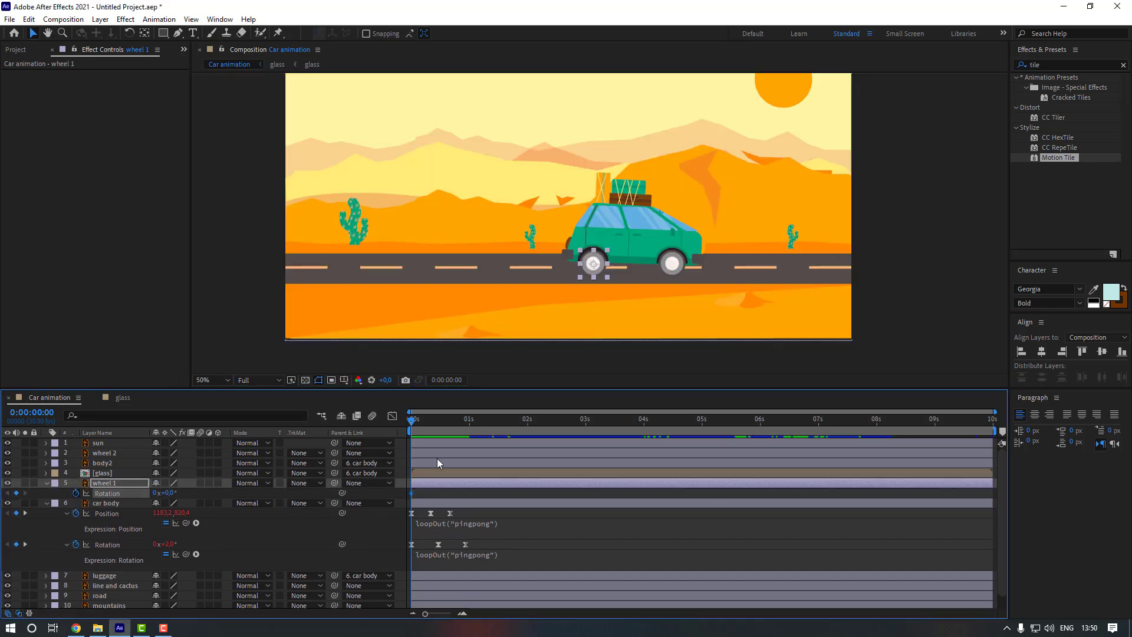
# Set the wheel 1 layer's rotation to 2 full turns at 0:00:09:29 and preview the spinning wheel.
pyautogui.moveTo(509, 434); pyautogui.dragTo(1003, 434)
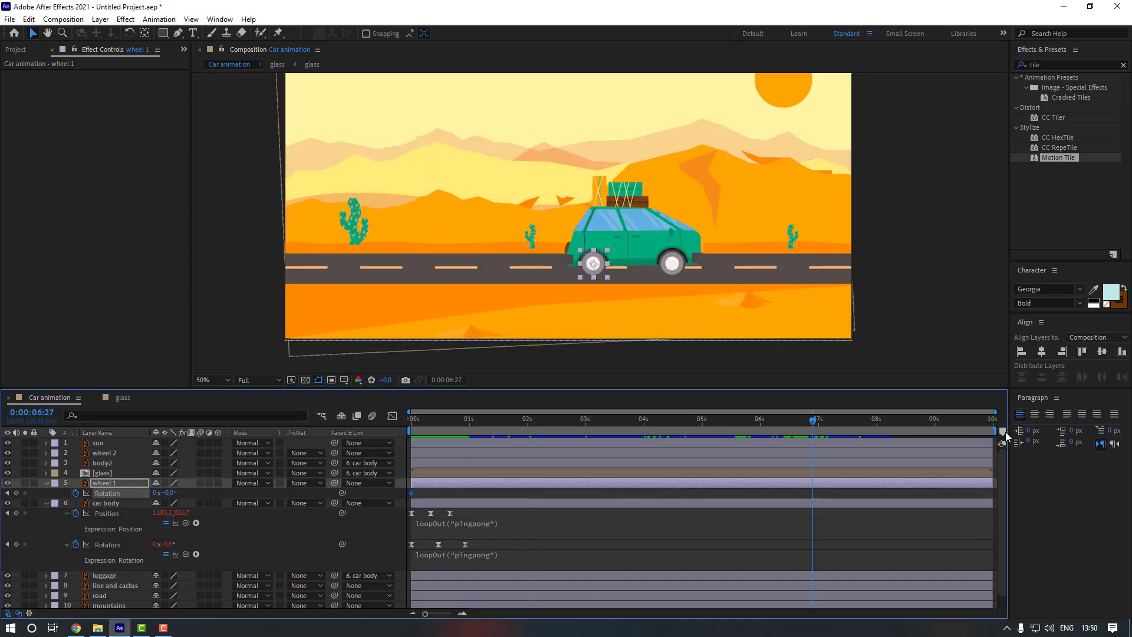
pyautogui.click(155, 493)
pyautogui.write('2')
pyautogui.press('Return')
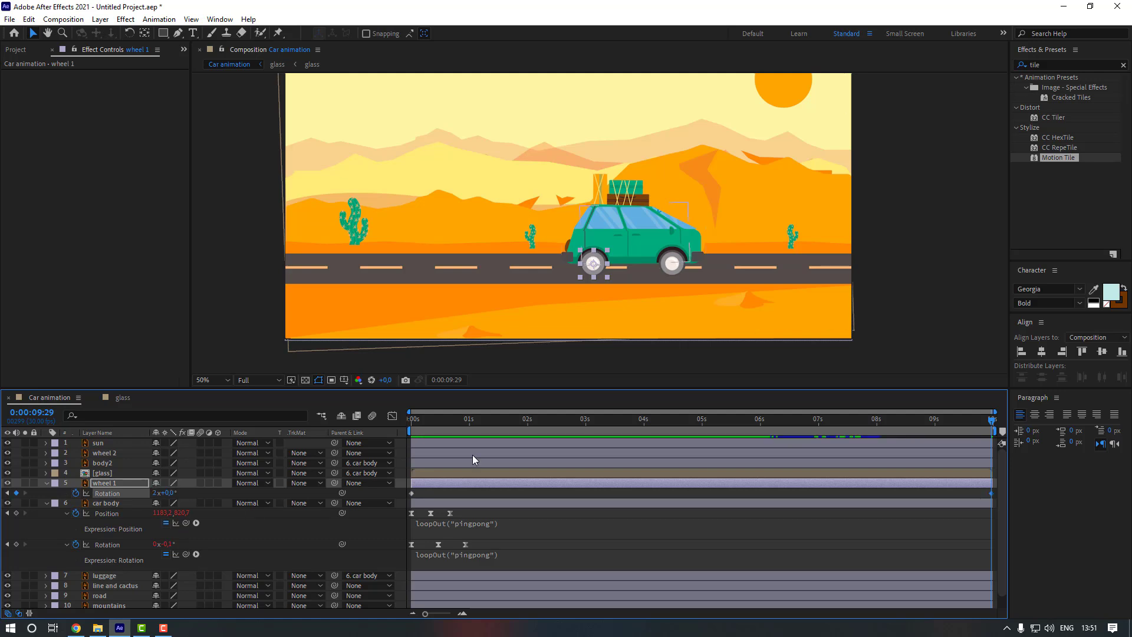
pyautogui.press('space')
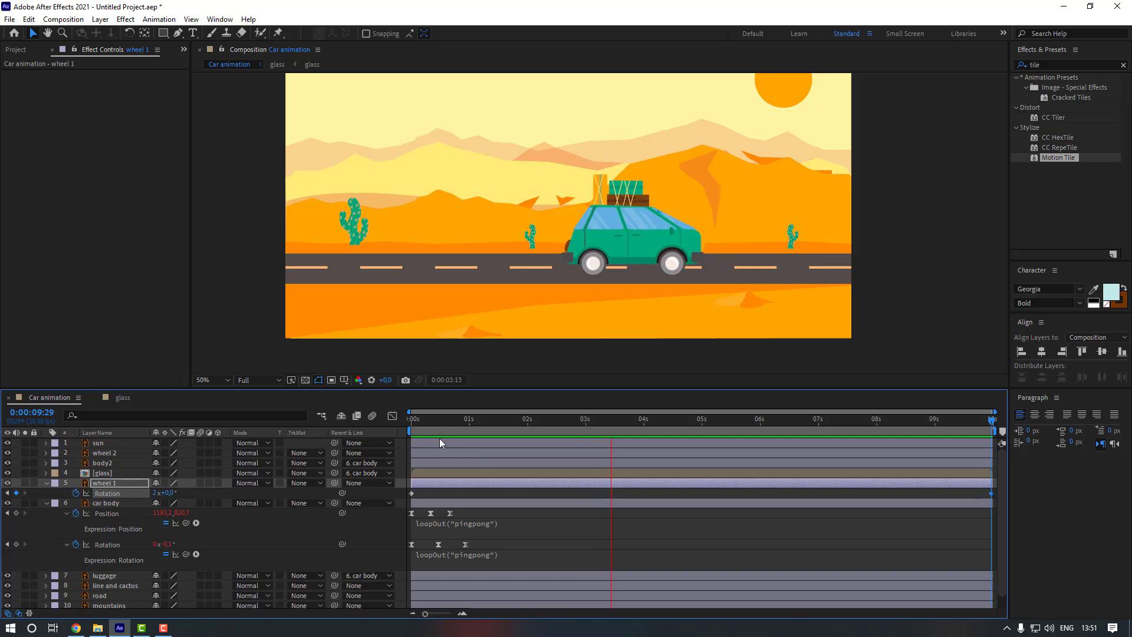
# Copy wheel 1's two rotation keyframes onto the wheel 2 layer at the start of the timeline and preview.
pyautogui.click(411, 421)
pyautogui.moveTo(404, 491); pyautogui.dragTo(1007, 494)
pyautogui.click(110, 453)
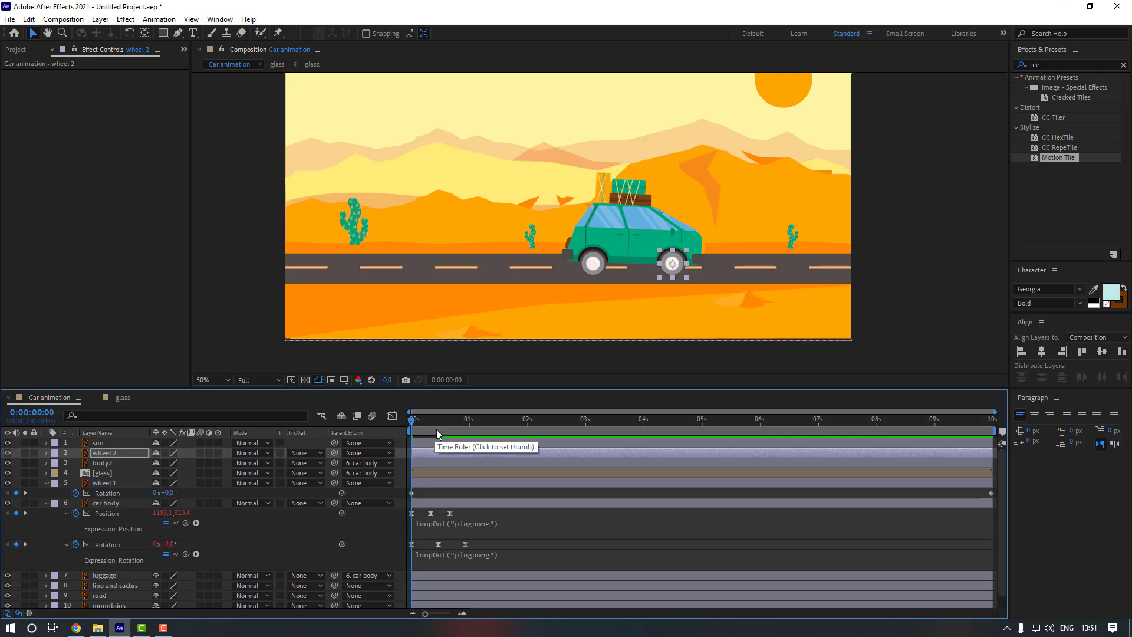
pyautogui.hotkey('ctrl', 'v')
pyautogui.press('space')
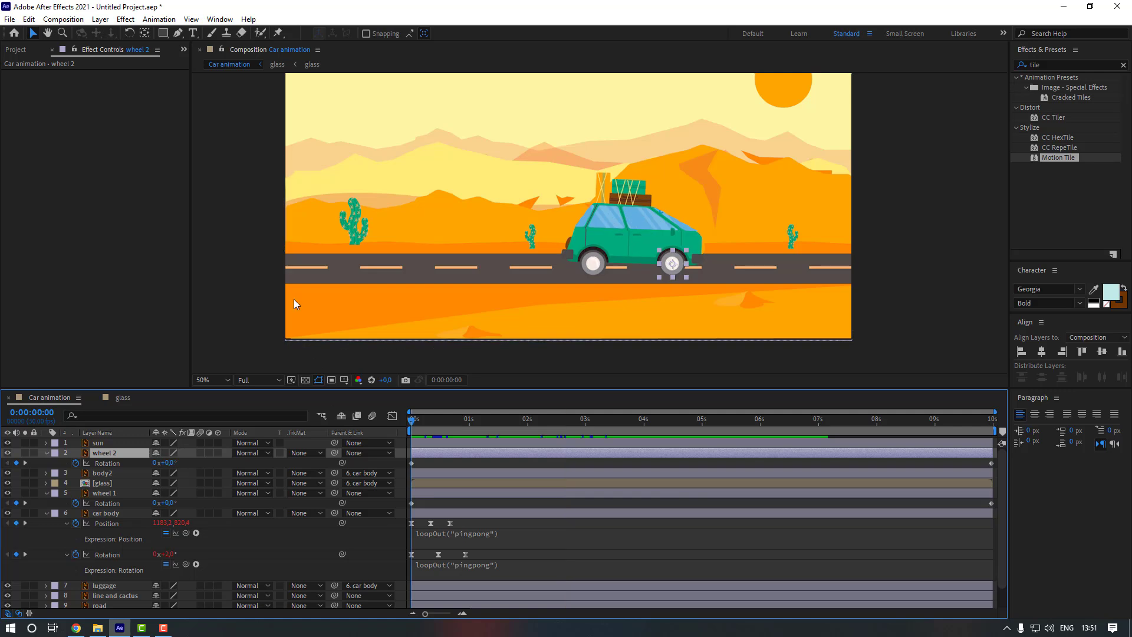
# Add a new null object to the Car animation composition.
pyautogui.rightClick(254, 235)
pyautogui.moveTo(279, 247)
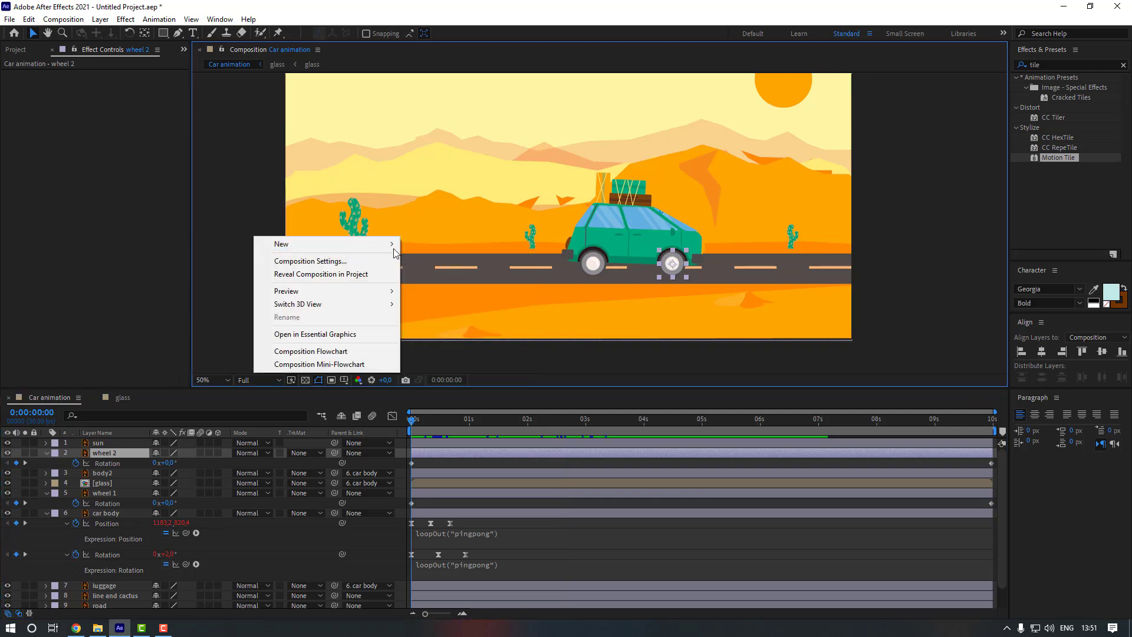
pyautogui.moveTo(392, 244)
pyautogui.click(430, 311)
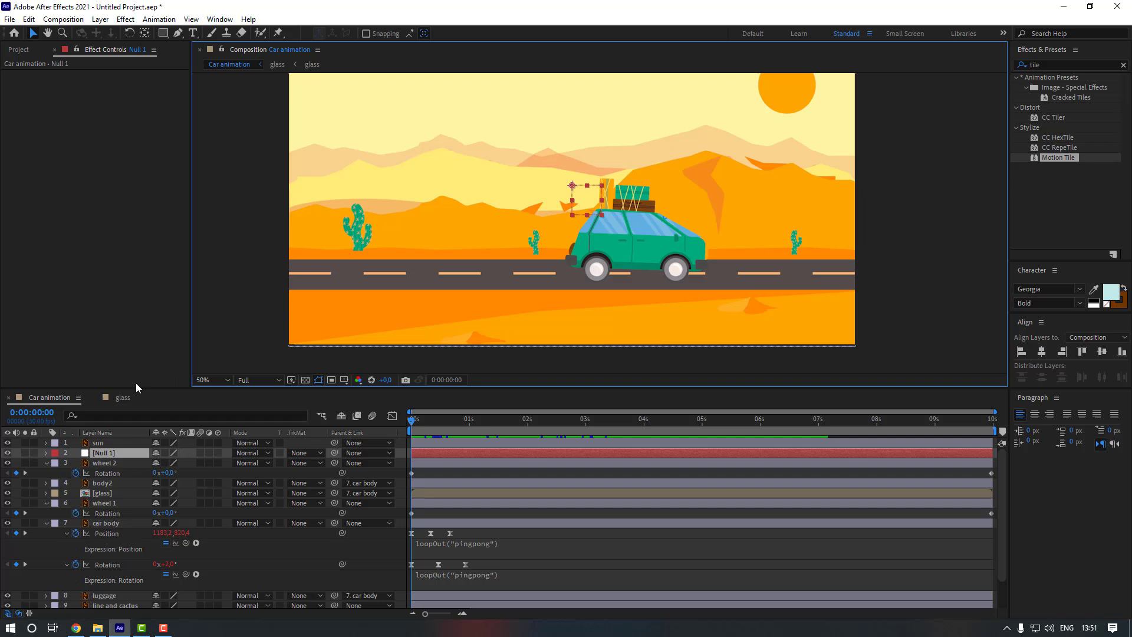
# Center the null object's anchor point within its bounds and move the null onto the middle of the car.
pyautogui.click(144, 34)
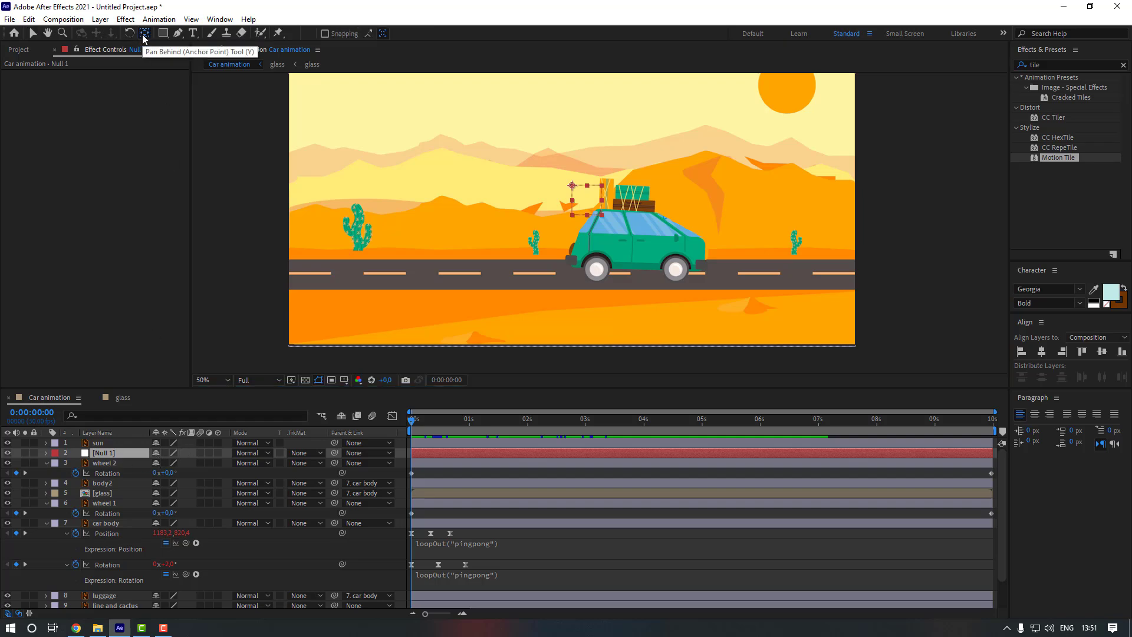
pyautogui.hotkey('ctrl', 'alt', 'Home')
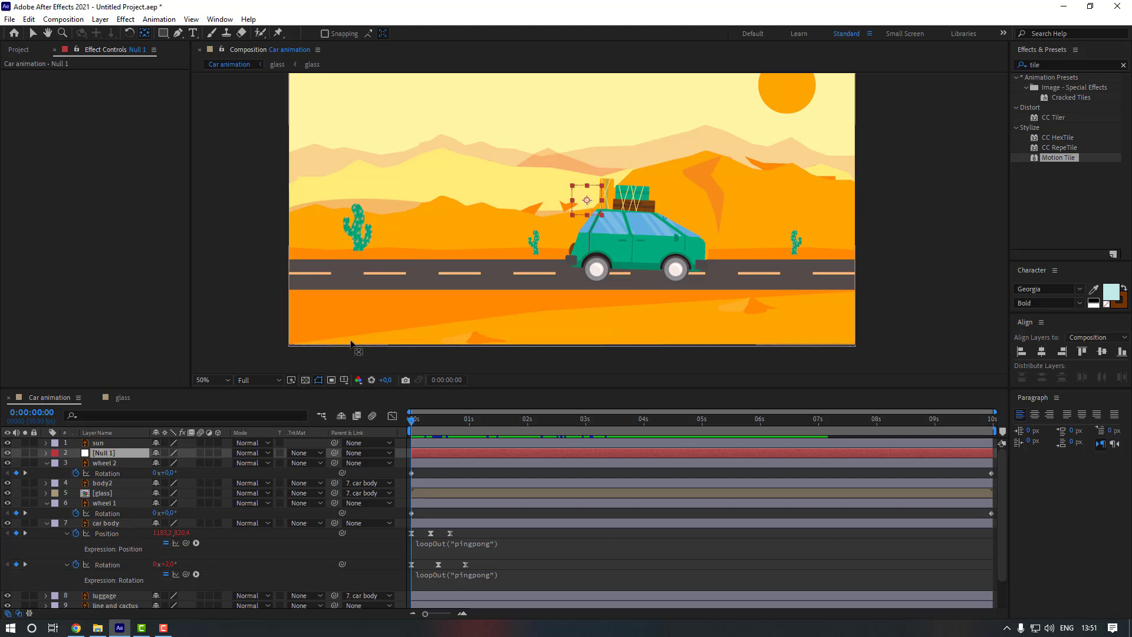
pyautogui.press('v')
pyautogui.moveTo(584, 204); pyautogui.dragTo(634, 243)
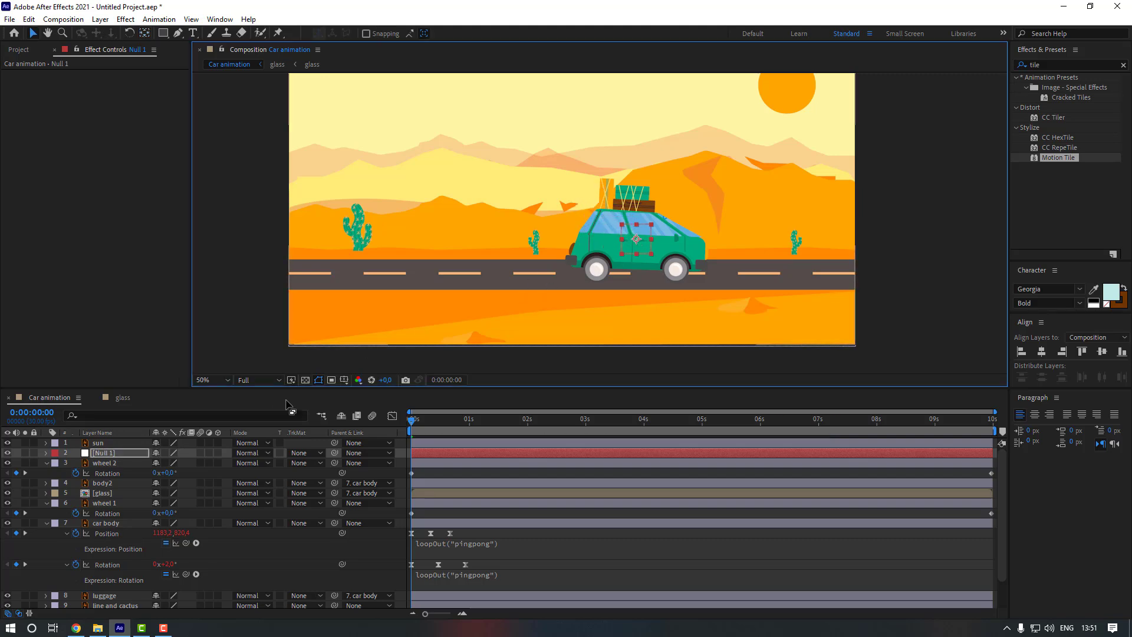
# Parent the wheel 2, wheel 1 and car body layers to the null object.
pyautogui.click(110, 463)
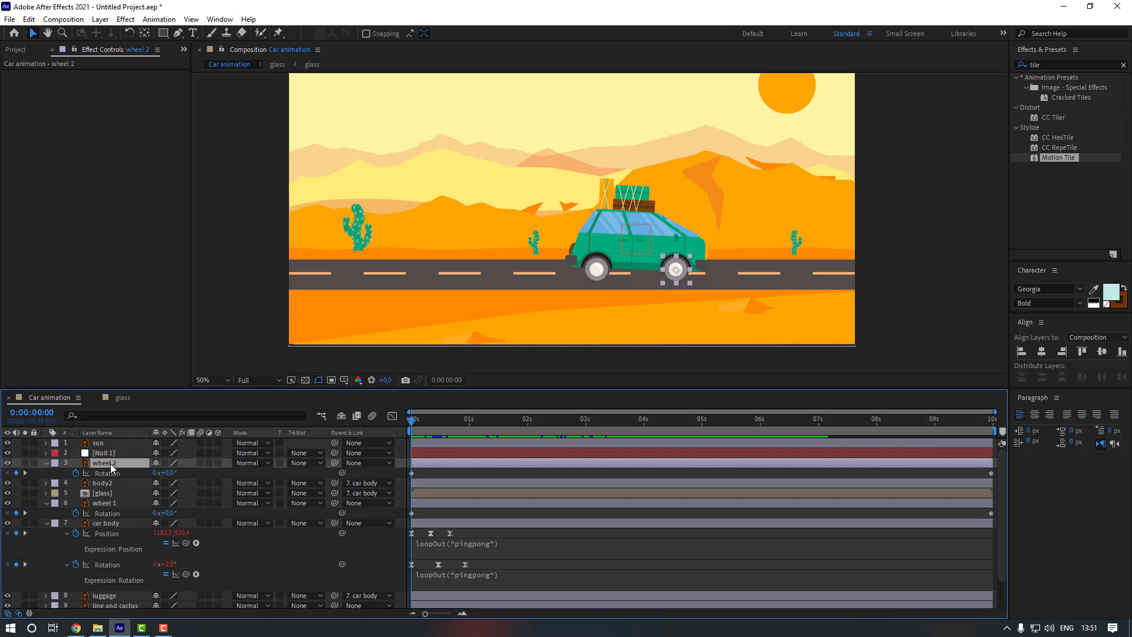
pyautogui.keyDown('ctrl'); pyautogui.click(115, 503); pyautogui.keyUp('ctrl')
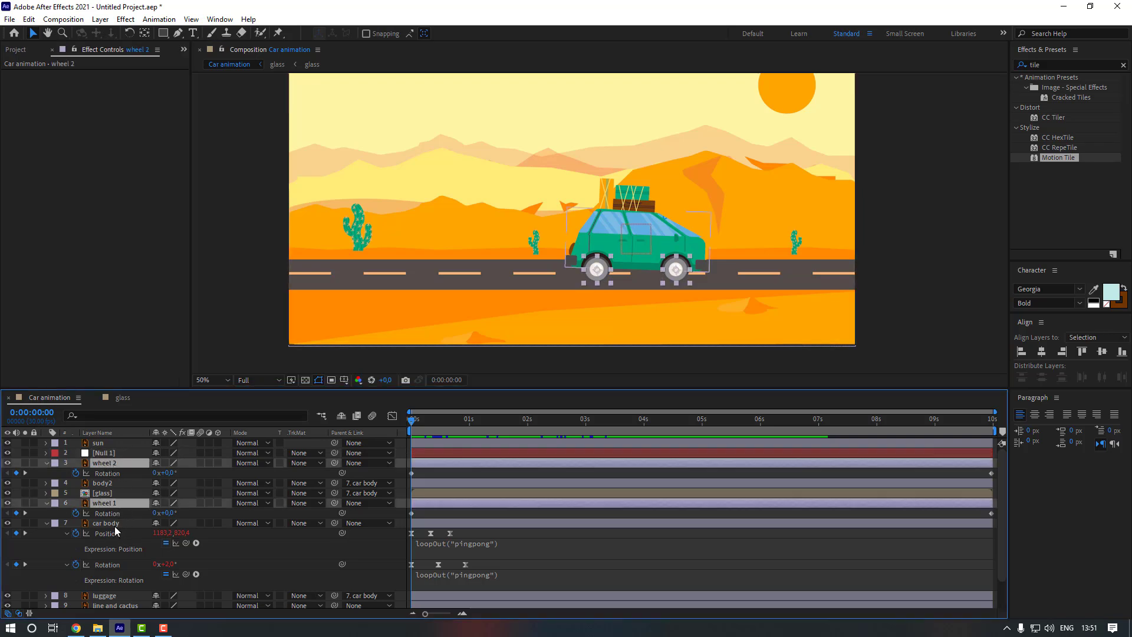
pyautogui.keyDown('ctrl'); pyautogui.click(115, 531); pyautogui.keyUp('ctrl')
pyautogui.moveTo(334, 524); pyautogui.dragTo(114, 454)
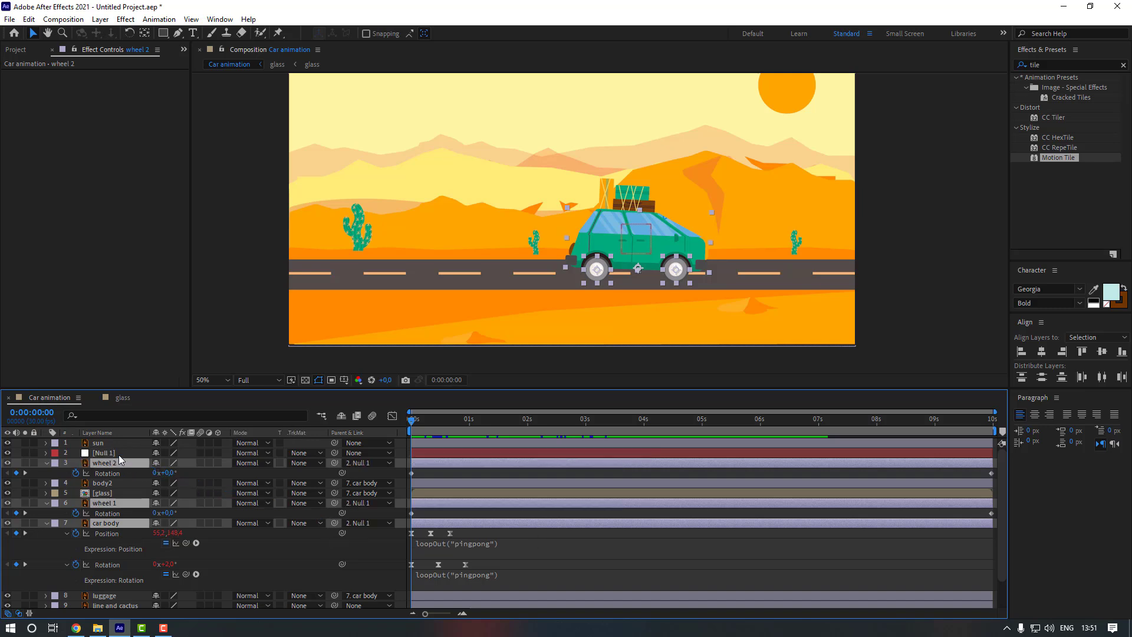
# Keyframe the null's position at the start, set its horizontal position to 869 at 0:00:06:00, and preview the car's movement.
pyautogui.click(118, 453)
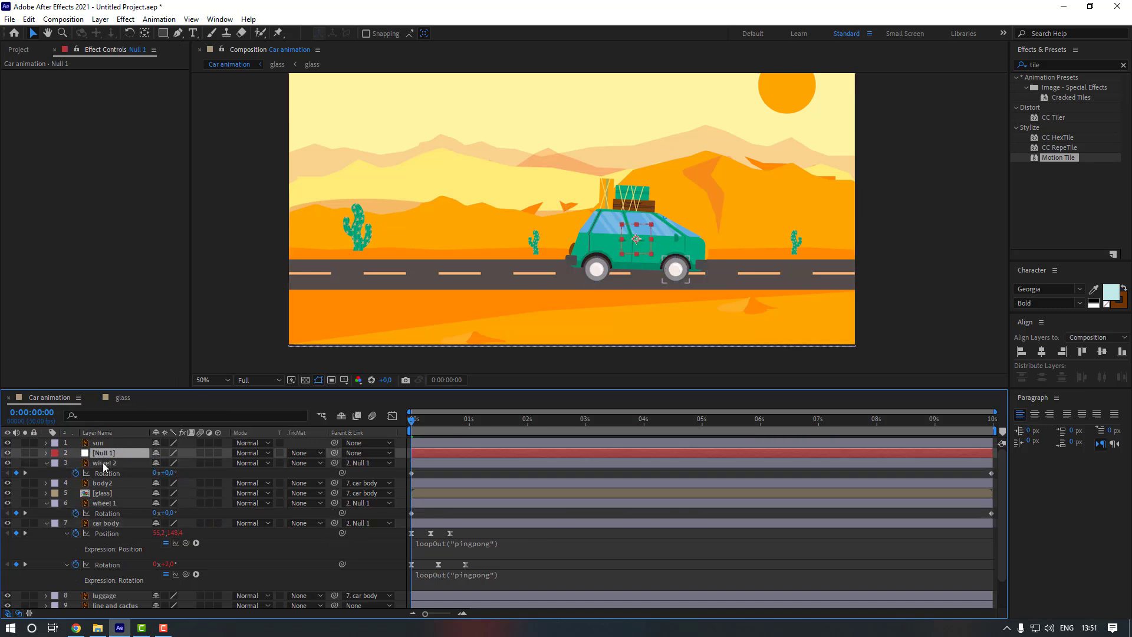
pyautogui.press('p')
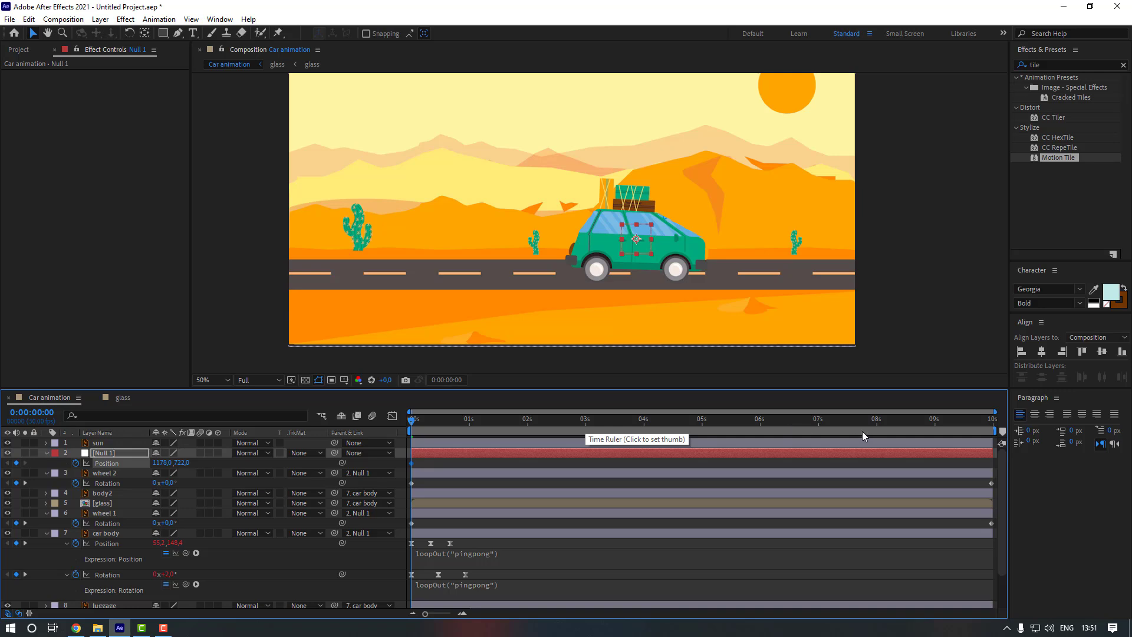
pyautogui.click(759, 429)
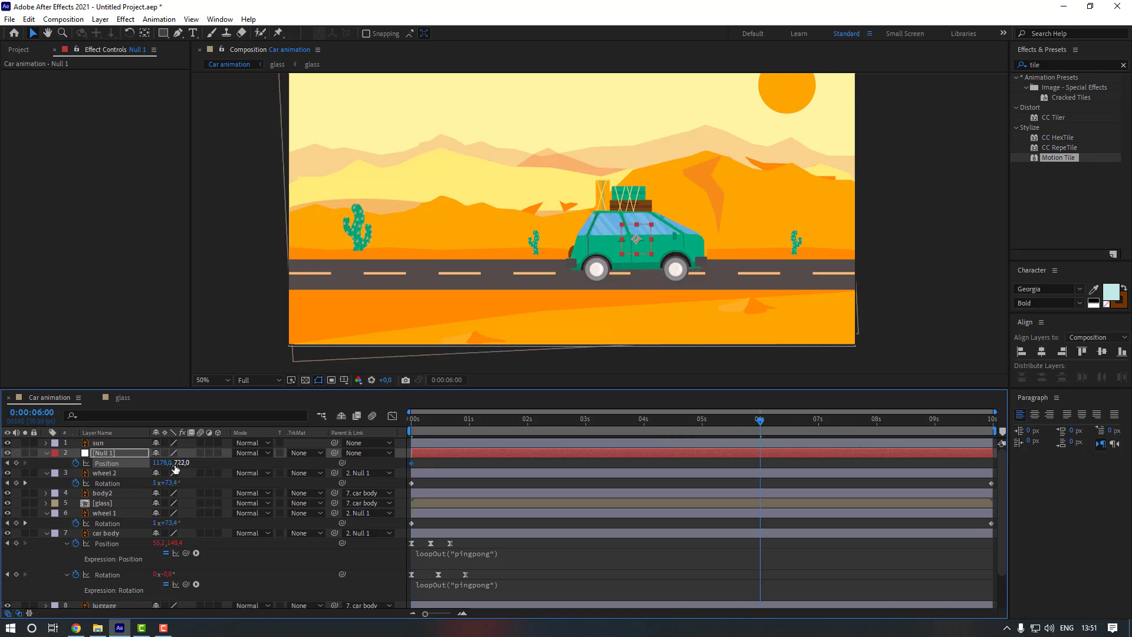
pyautogui.moveTo(150, 464); pyautogui.dragTo(5, 466)
pyautogui.press('space')
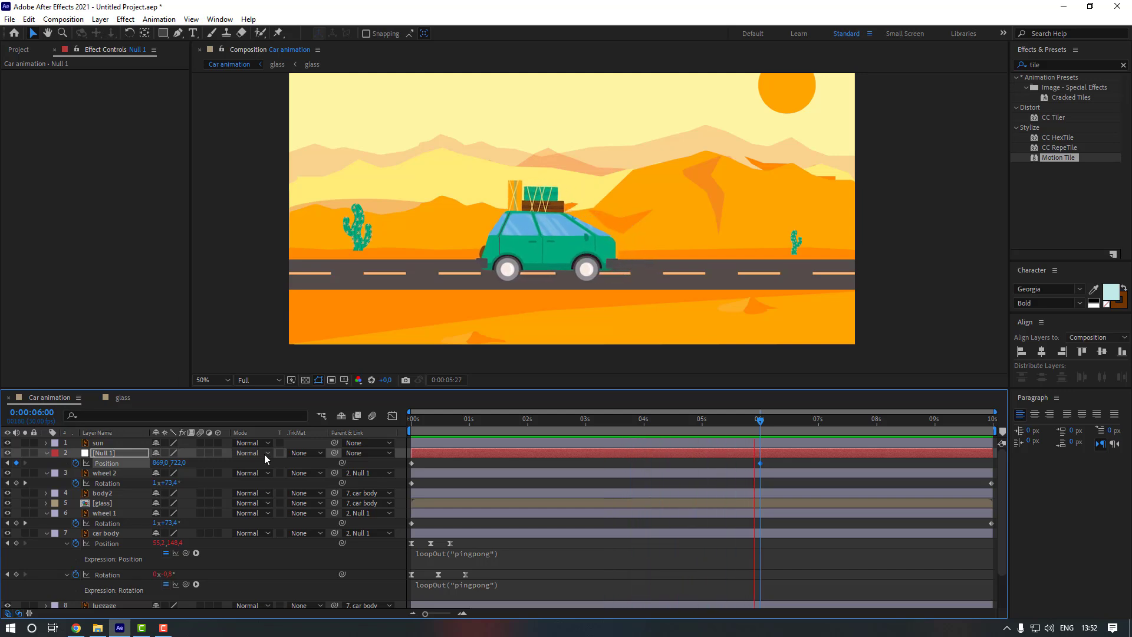
pyautogui.press('space')
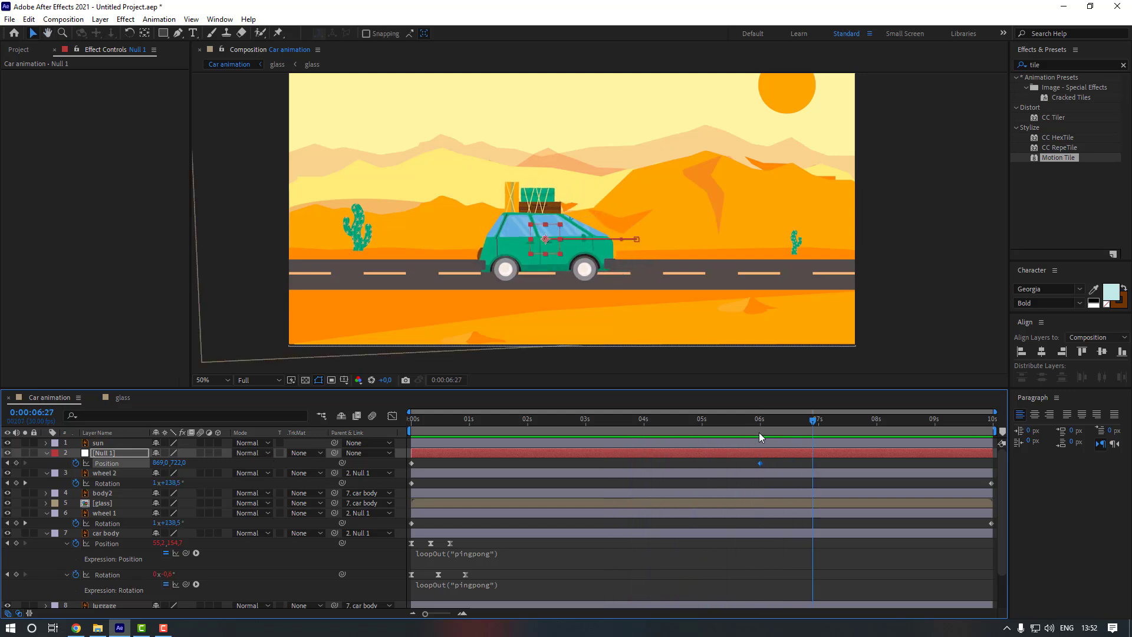
# Back at the start of the timeline, solo the mountains layer and scale it to 135%.
pyautogui.moveTo(761, 425); pyautogui.dragTo(412, 448)
pyautogui.scroll(-2, 139, 511)
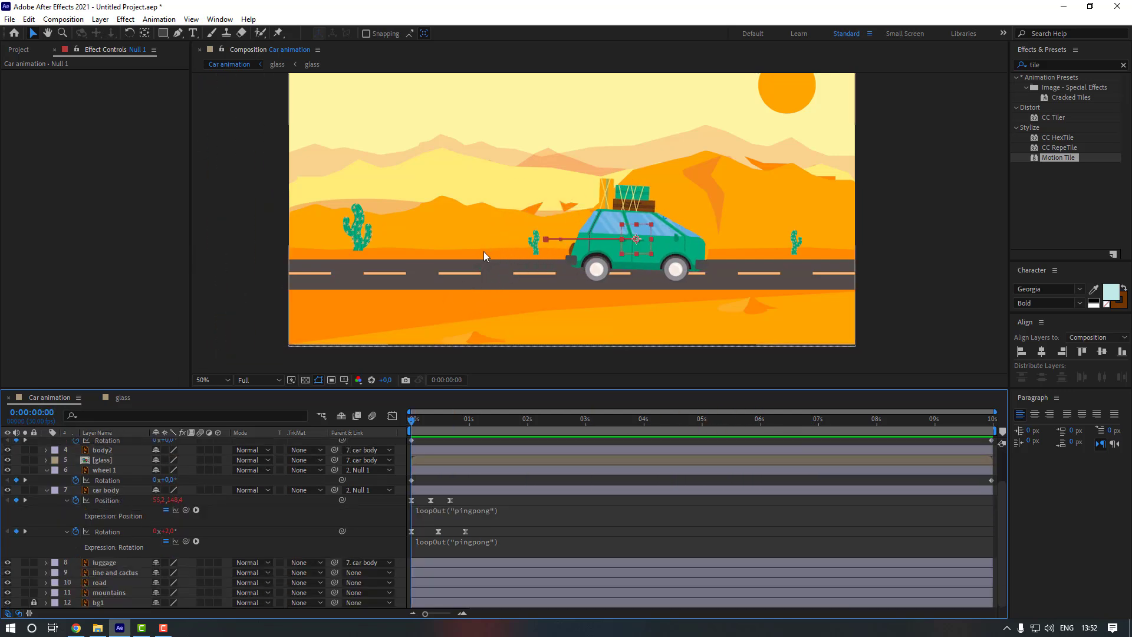
pyautogui.click(111, 592)
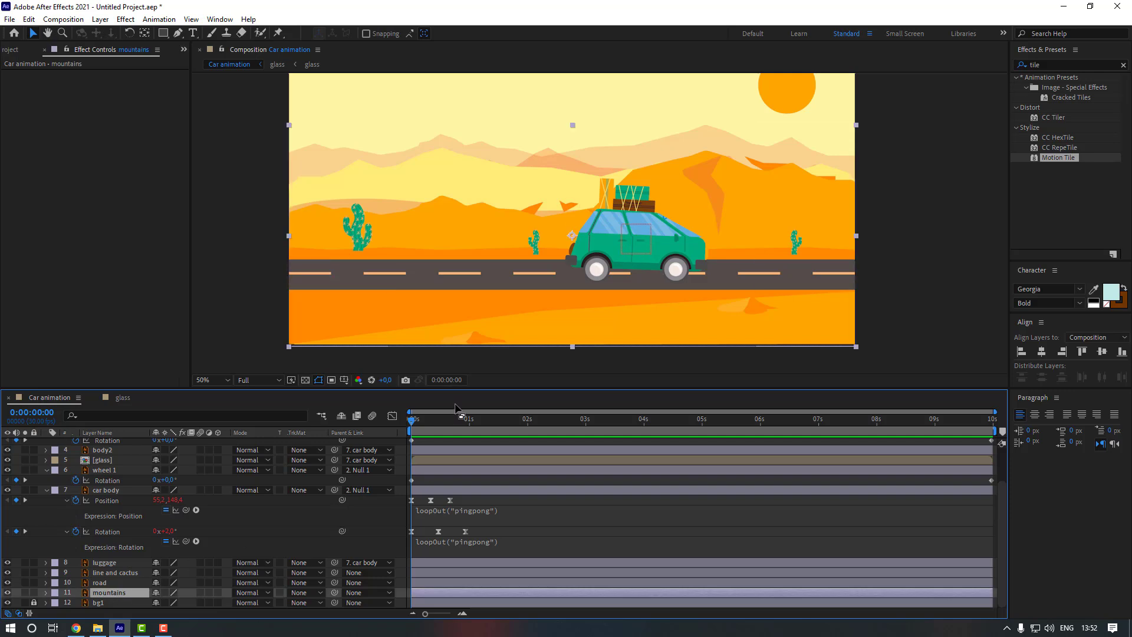
pyautogui.click(25, 592)
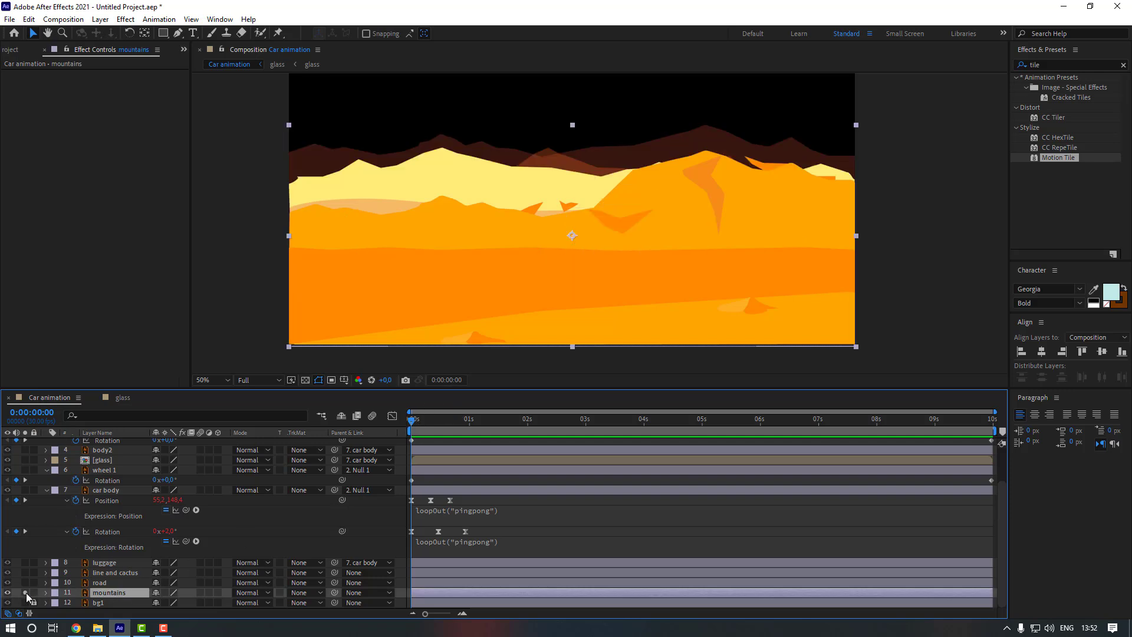
pyautogui.press('s')
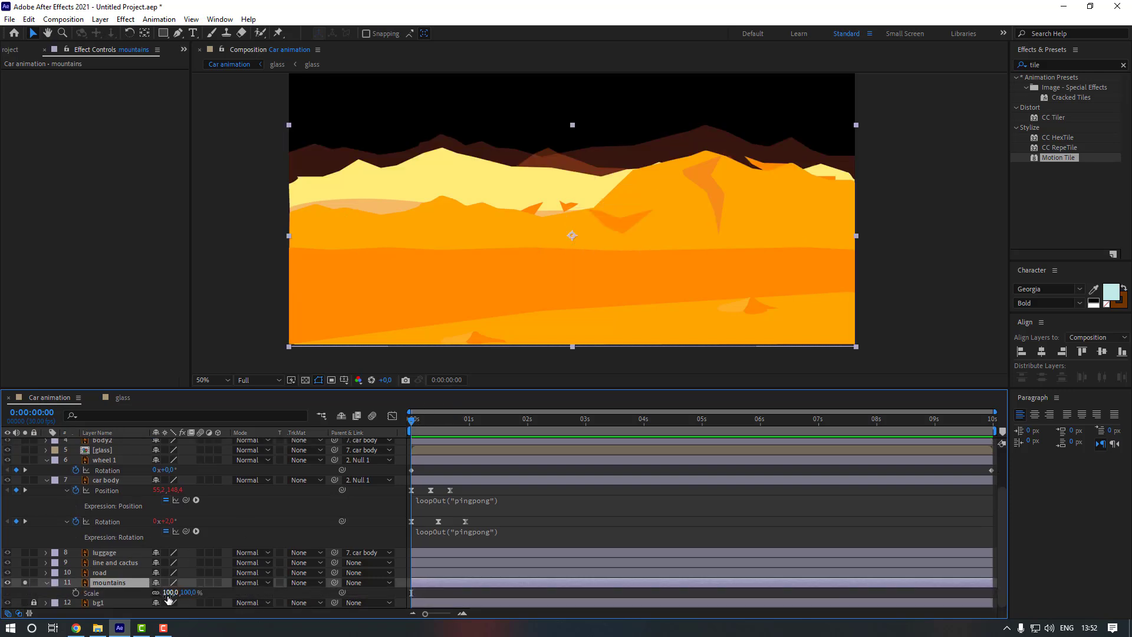
pyautogui.moveTo(168, 598); pyautogui.dragTo(186, 593)
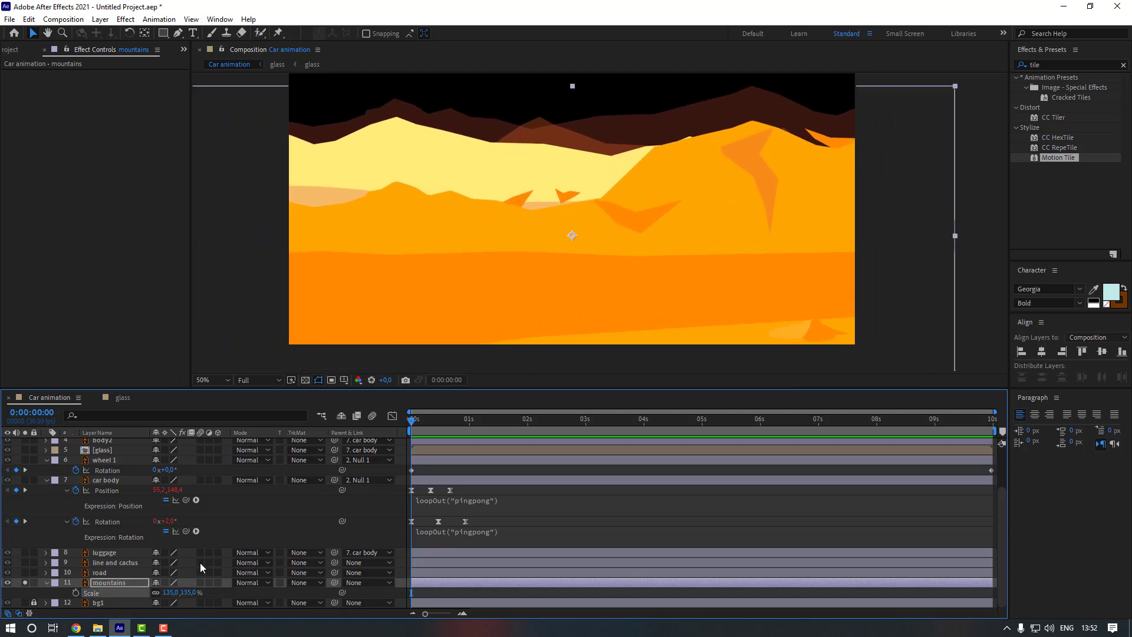
# Keyframe the mountains' horizontal position from about 1286 at the start to about 655 at 0:00:06:00, unsolo the layer and preview.
pyautogui.press(',')
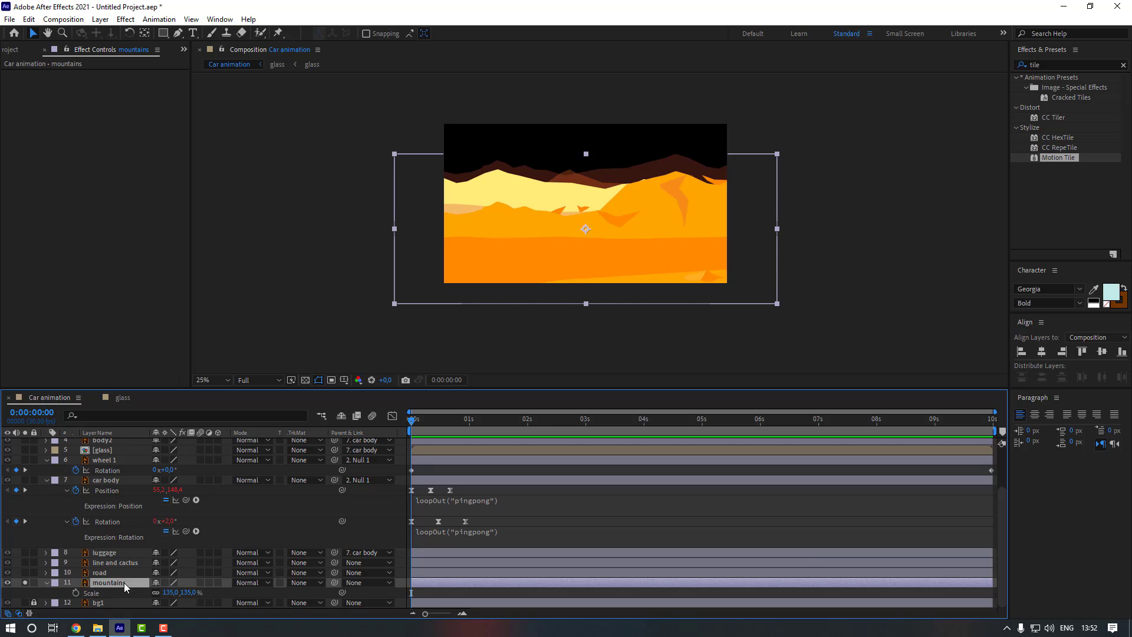
pyautogui.press('p')
pyautogui.moveTo(161, 593); pyautogui.dragTo(326, 564)
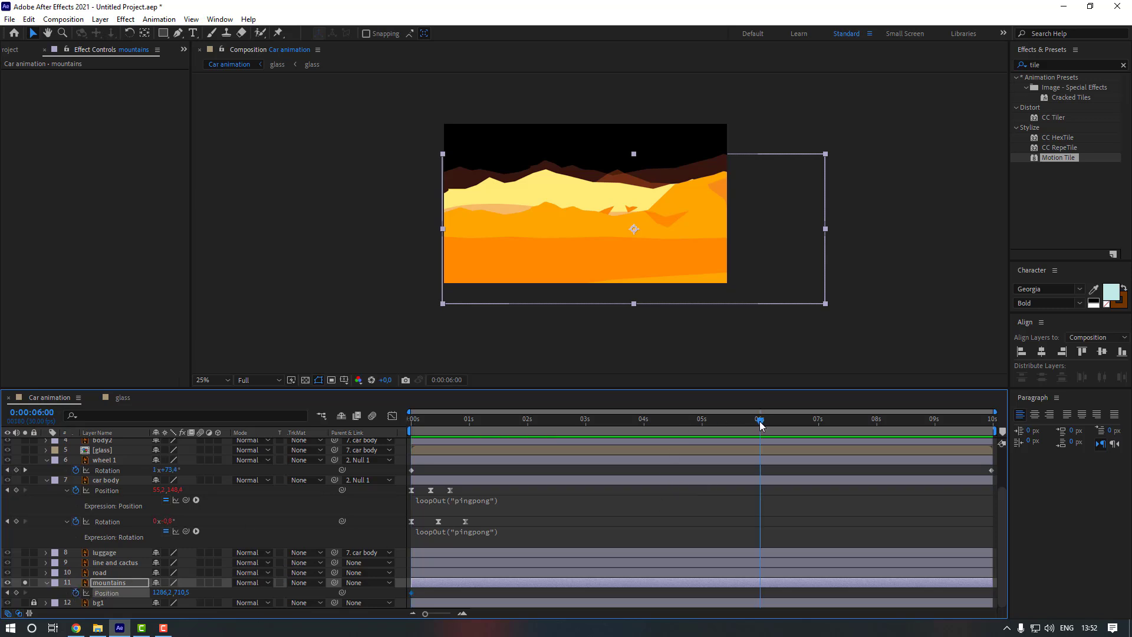
pyautogui.moveTo(164, 599); pyautogui.dragTo(63, 599)
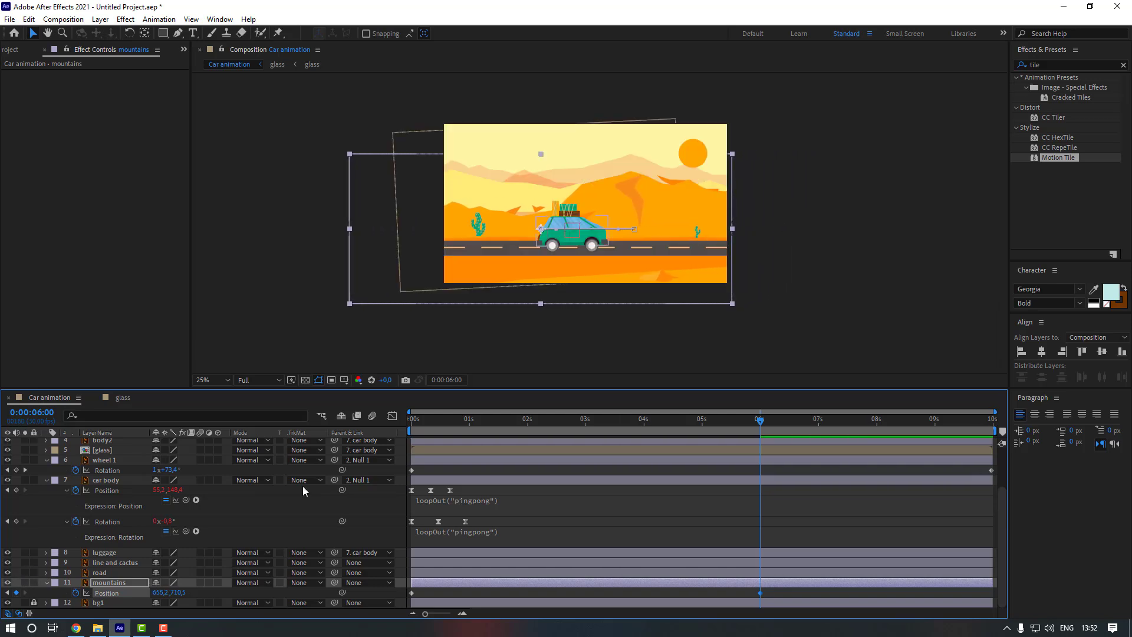
pyautogui.moveTo(437, 423); pyautogui.dragTo(405, 420)
pyautogui.scroll(2, 416, 261)
pyautogui.press('space')
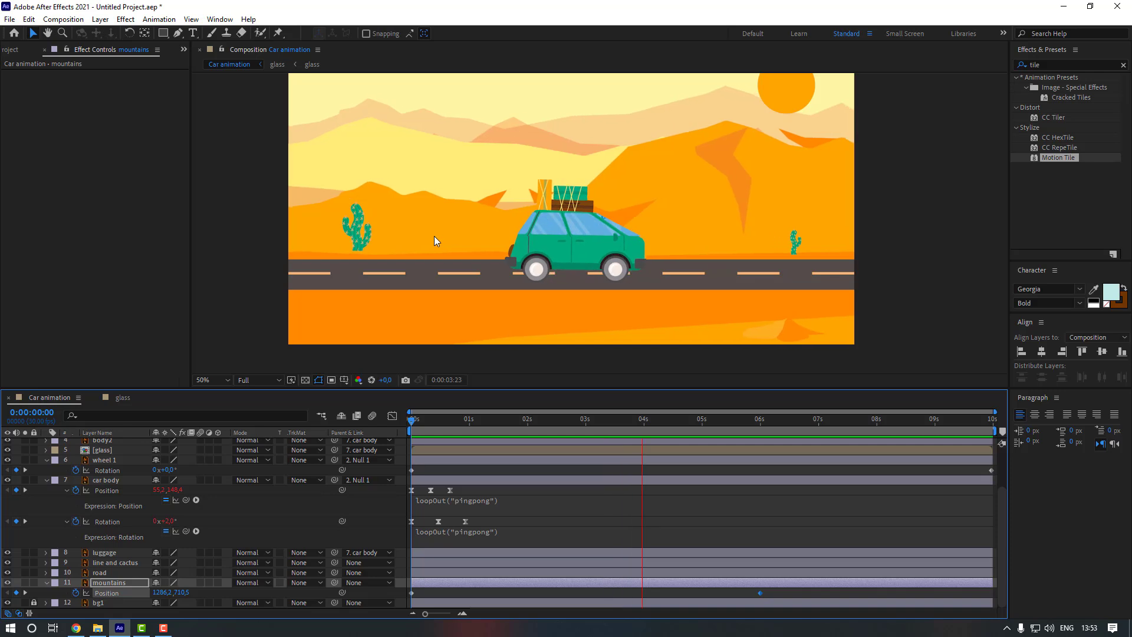
# Solo the line and cactus layer and apply the Motion Tile effect to it.
pyautogui.click(117, 562)
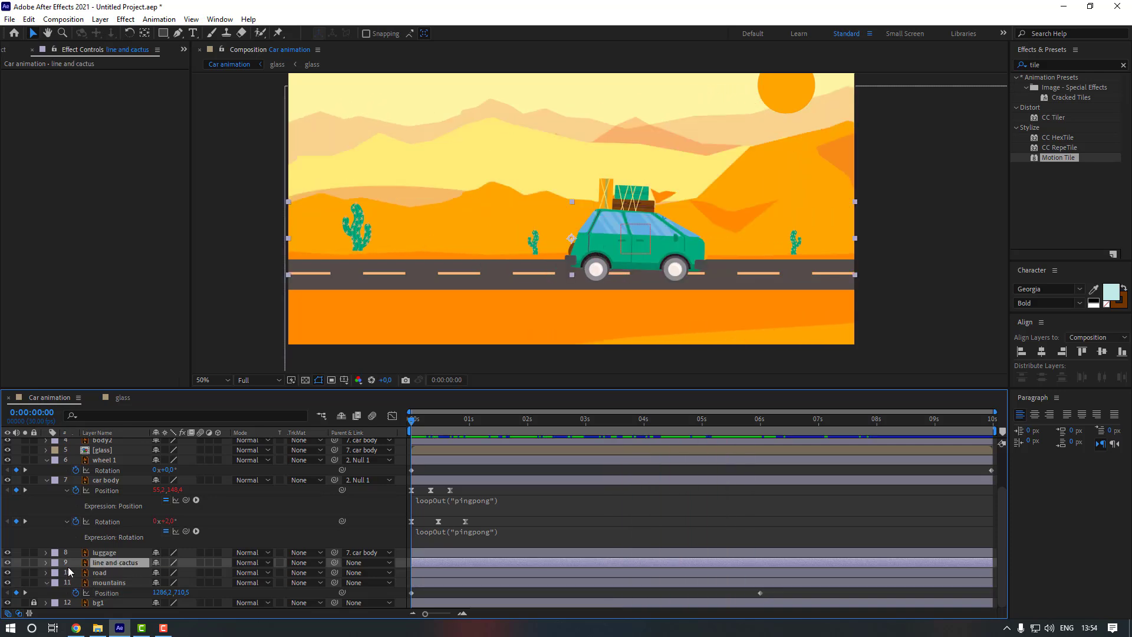
pyautogui.click(24, 563)
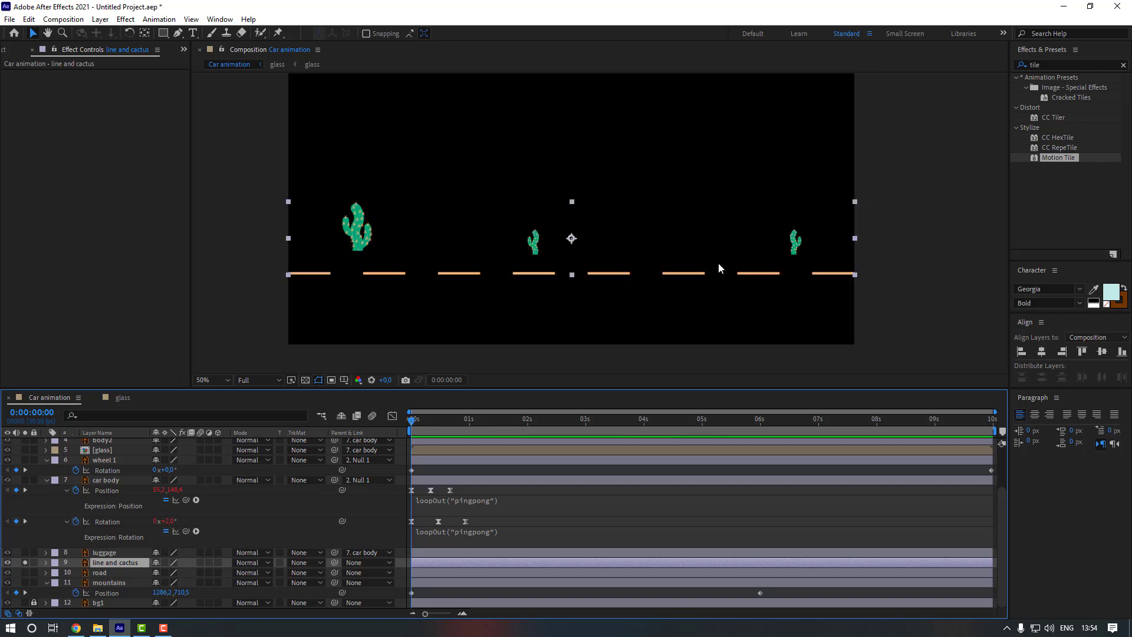
pyautogui.click(1060, 157)
pyautogui.moveTo(977, 169); pyautogui.dragTo(117, 564)
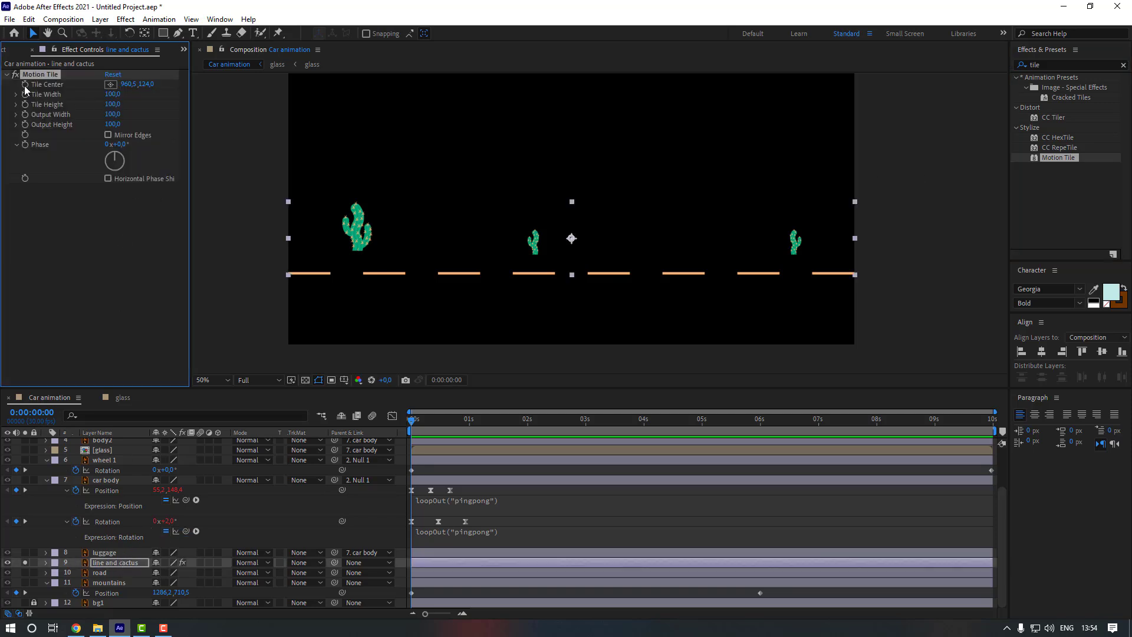
# Keyframe Tile Center at the start, set its horizontal value to about 3238 at 0:00:06:00, unsolo the layer and preview.
pyautogui.click(758, 422)
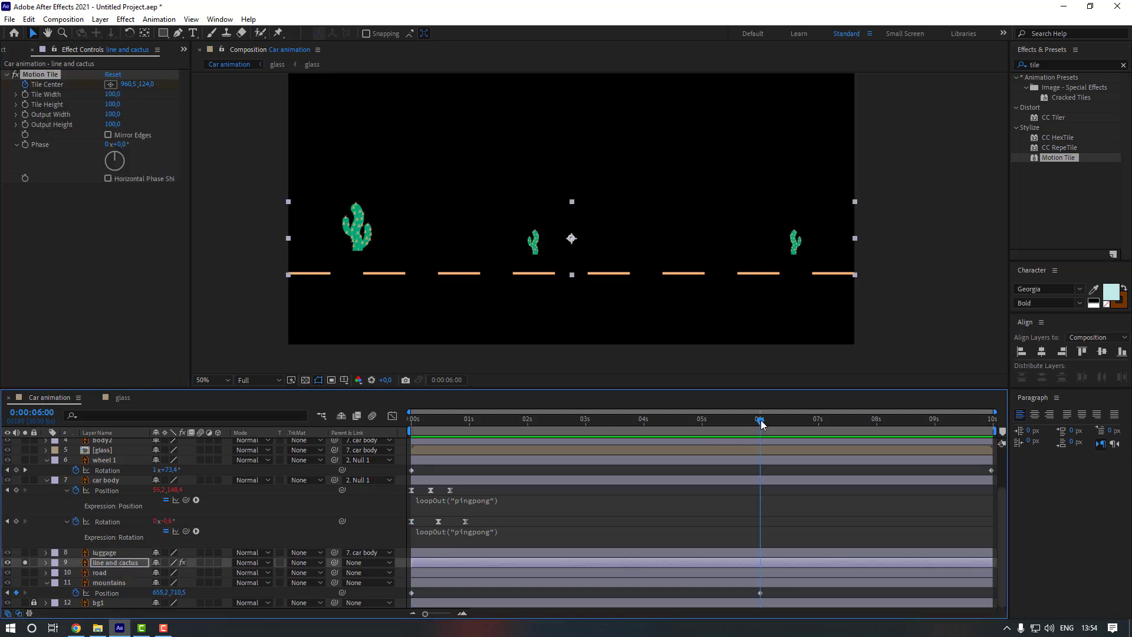
pyautogui.moveTo(126, 84); pyautogui.dragTo(353, 124)
pyautogui.moveTo(495, 182); pyautogui.dragTo(488, 182)
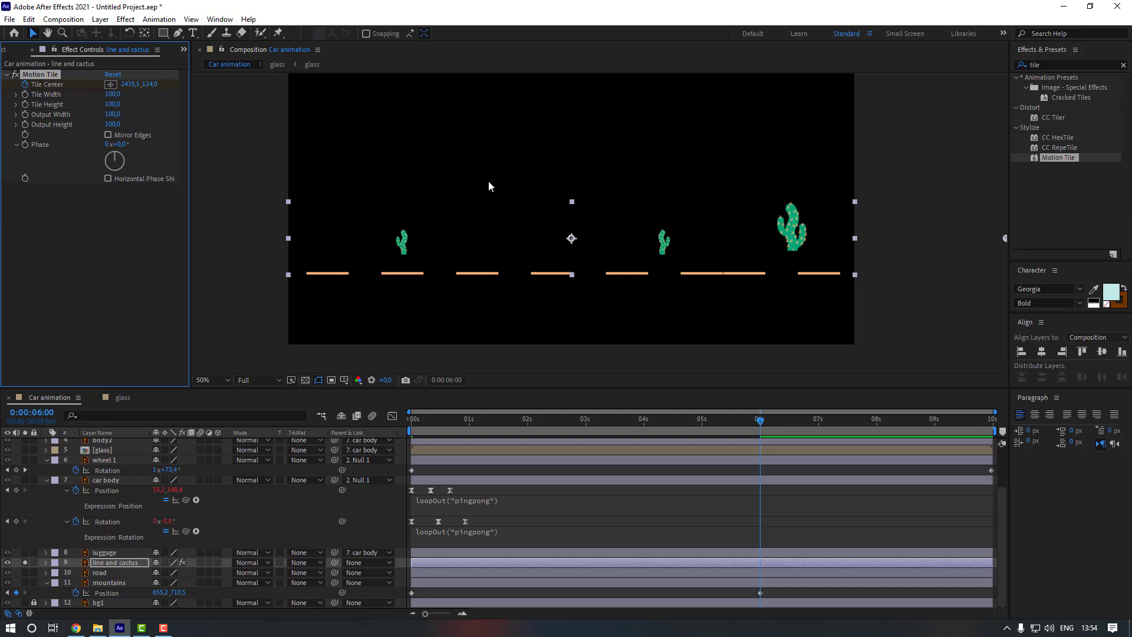
pyautogui.moveTo(131, 84); pyautogui.dragTo(675, 161)
pyautogui.click(26, 563)
pyautogui.press('space')
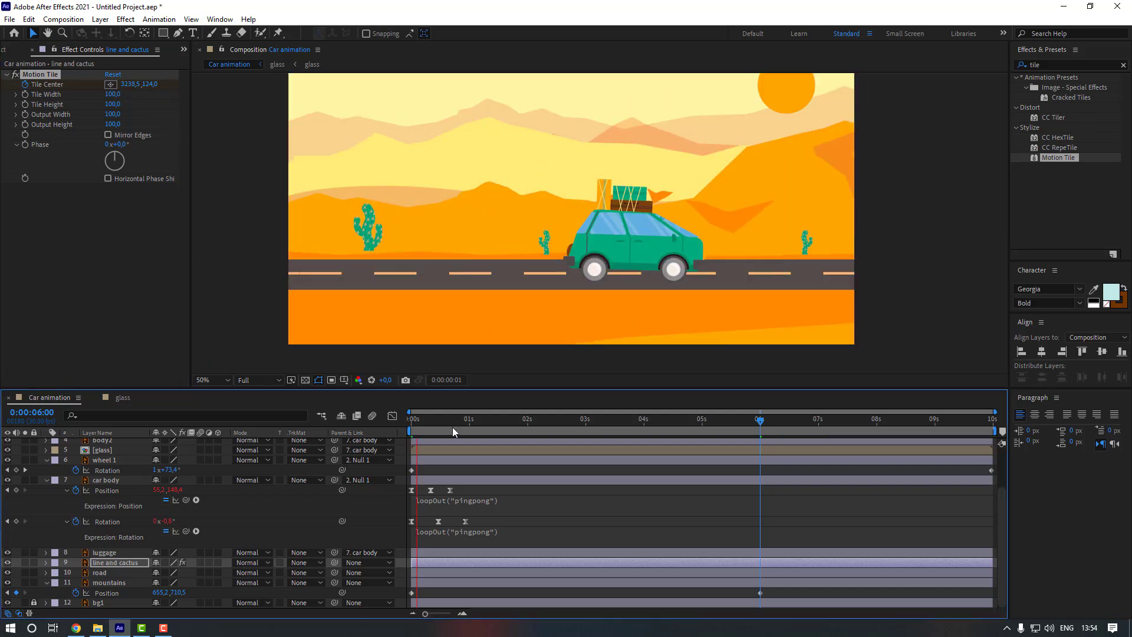
# Reduce the line and cactus layer's horizontal Tile Center value at 0:00:06:00 to about 1717.
pyautogui.click(762, 427)
pyautogui.click(761, 428)
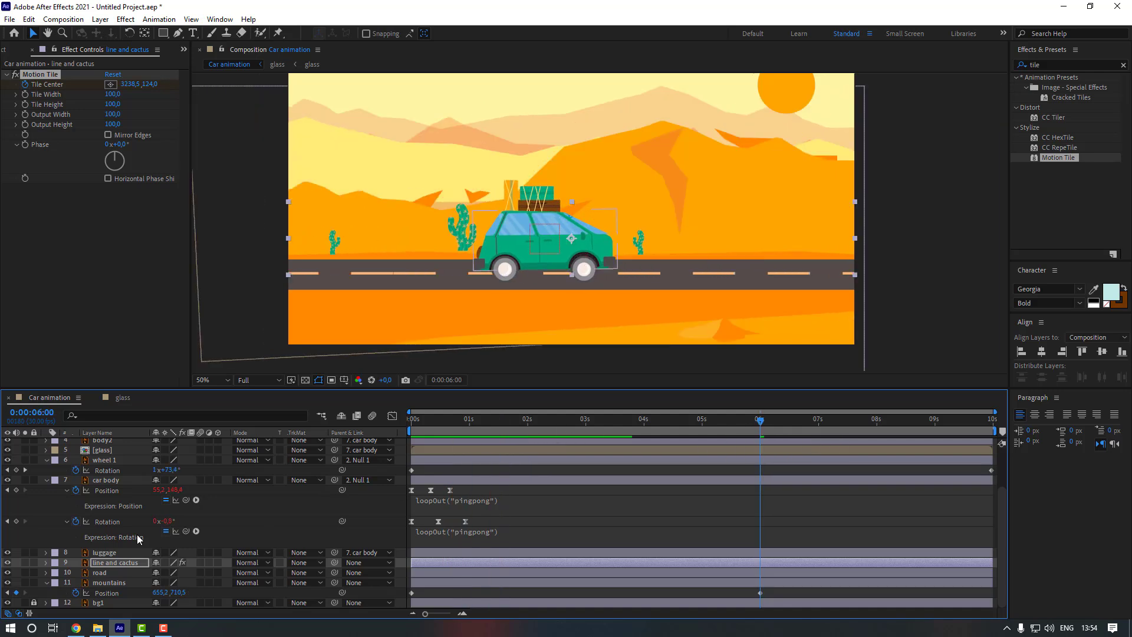
pyautogui.moveTo(136, 89); pyautogui.dragTo(7, 182)
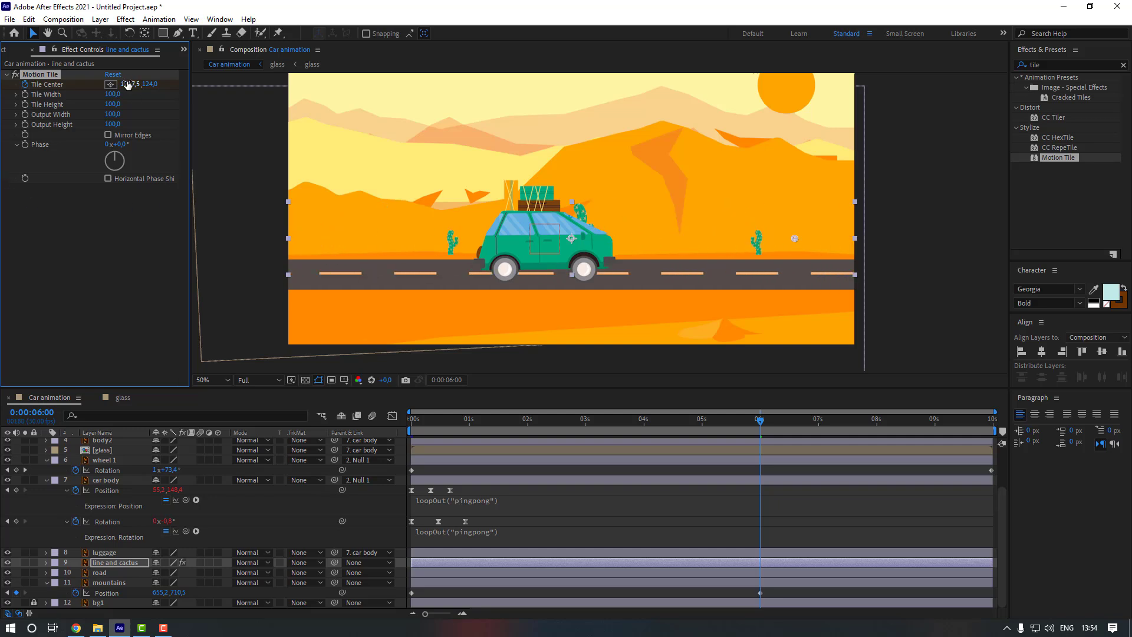
# Reduce the line and cactus layer's horizontal Tile Center value at 0:00:06:00 to about -1130, previewing the scroll speed between adjustments.
pyautogui.moveTo(127, 85); pyautogui.dragTo(8, 98)
pyautogui.press('space')
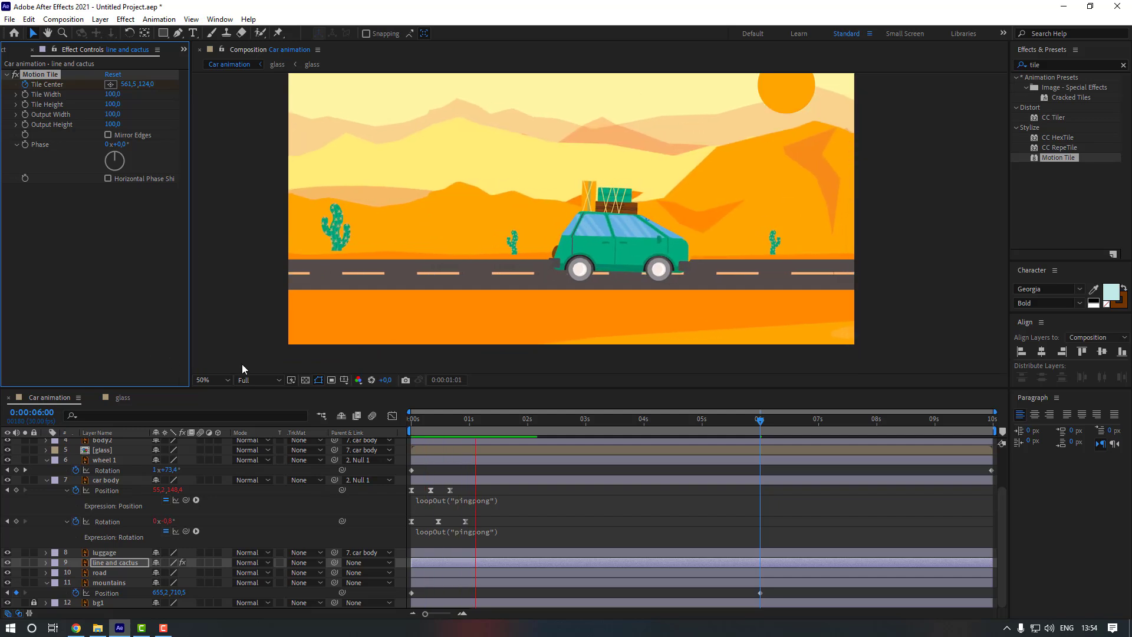
pyautogui.click(761, 421)
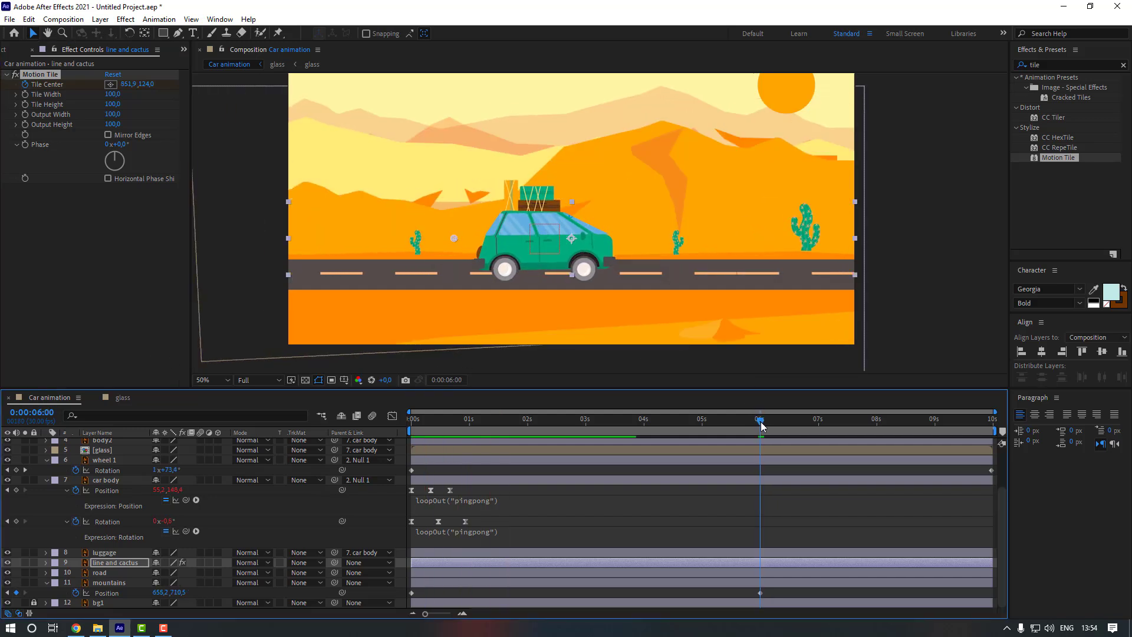
pyautogui.moveTo(126, 85); pyautogui.dragTo(1, 87)
pyautogui.press('space')
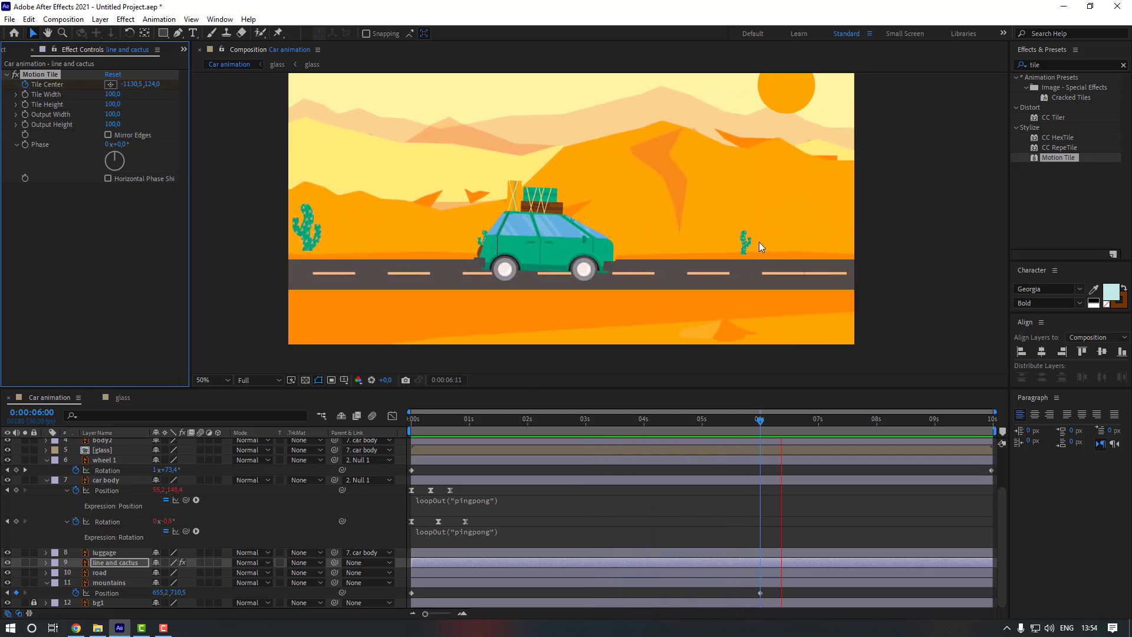
pyautogui.click(763, 422)
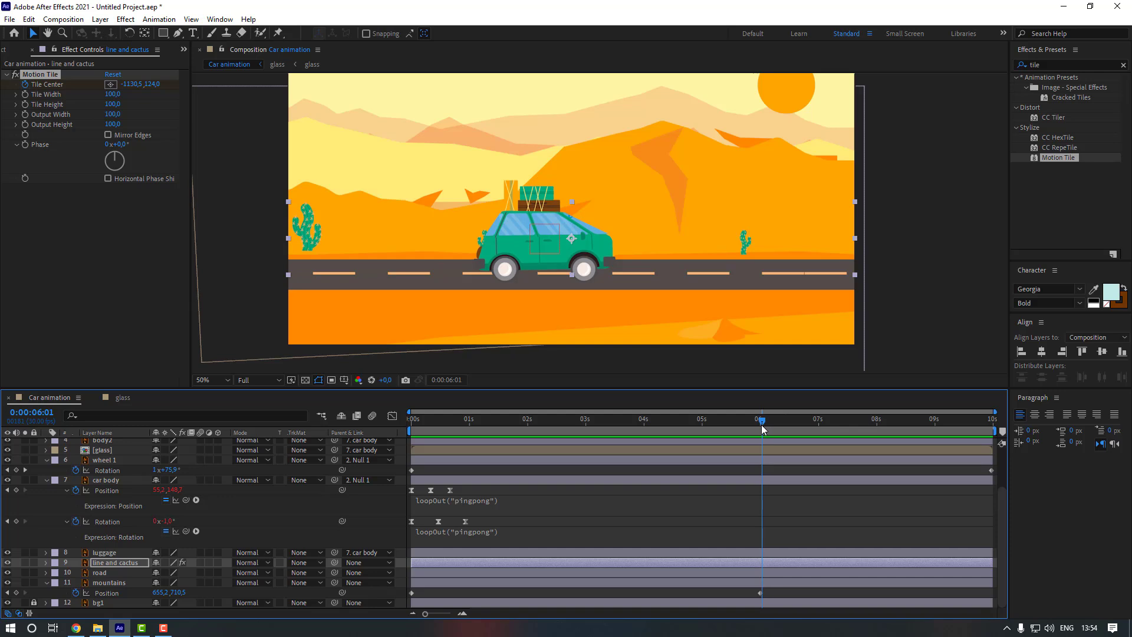
# Keyframe the sun layer's Position at the start of the timeline, placing the sun at about 1730, 260.
pyautogui.scroll(3, 118, 518)
pyautogui.click(112, 444)
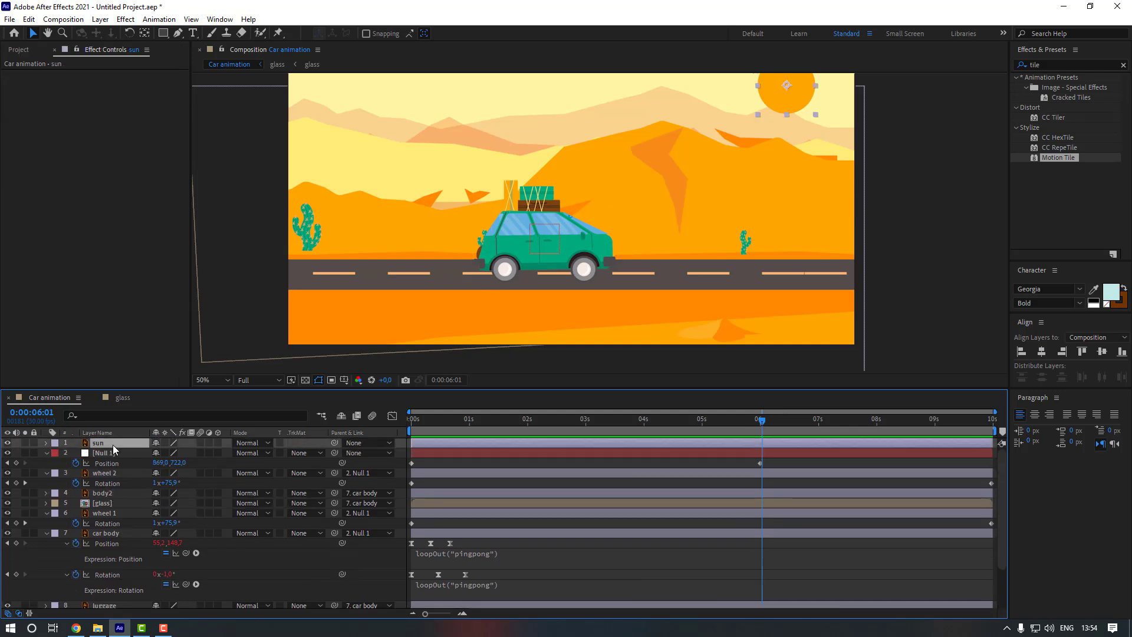
pyautogui.press('Home')
pyautogui.press('p')
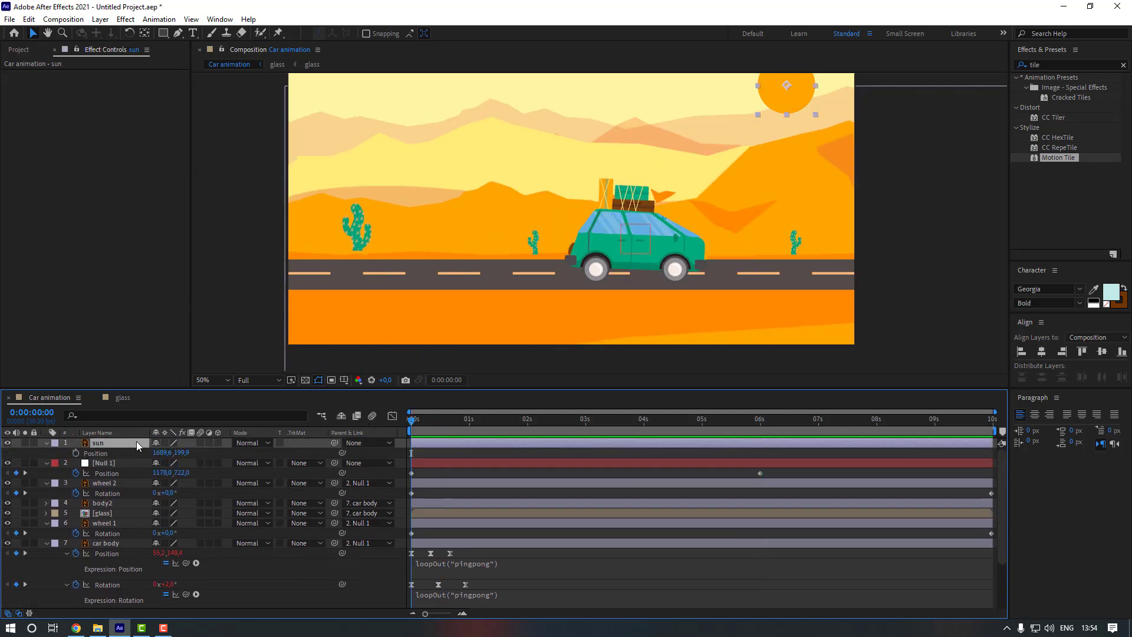
pyautogui.click(76, 452)
pyautogui.moveTo(800, 142); pyautogui.dragTo(766, 187)
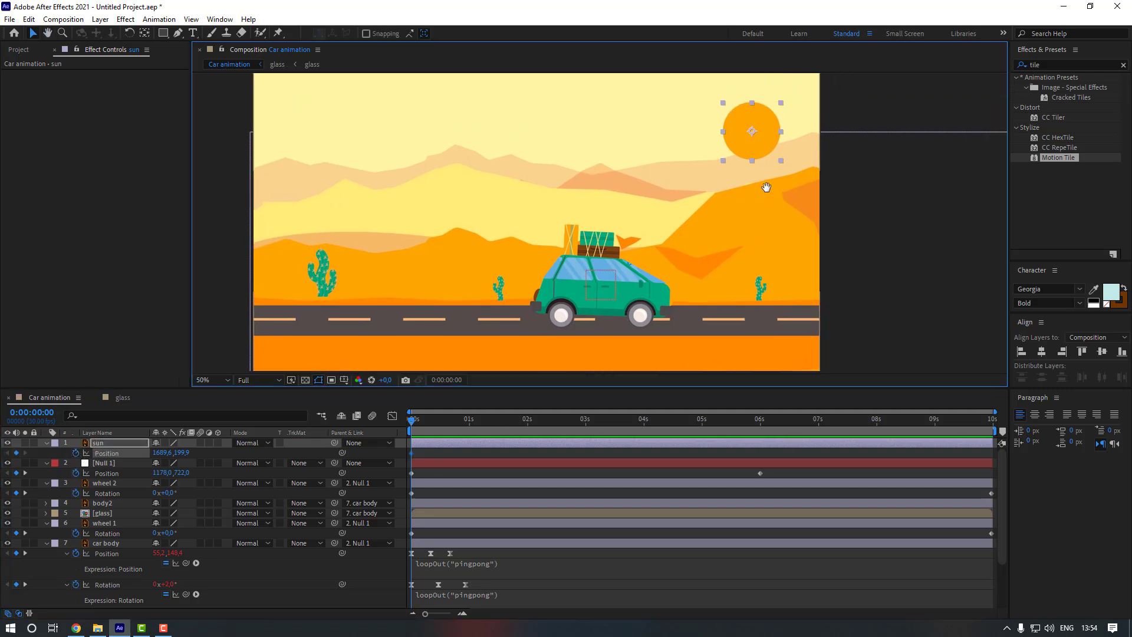
pyautogui.hotkey('shift', 'Right')
pyautogui.hotkey('shift', 'Right')
pyautogui.hotkey('shift', 'Down')
pyautogui.hotkey('shift', 'Down')
pyautogui.hotkey('shift', 'Down')
pyautogui.hotkey('shift', 'Down')
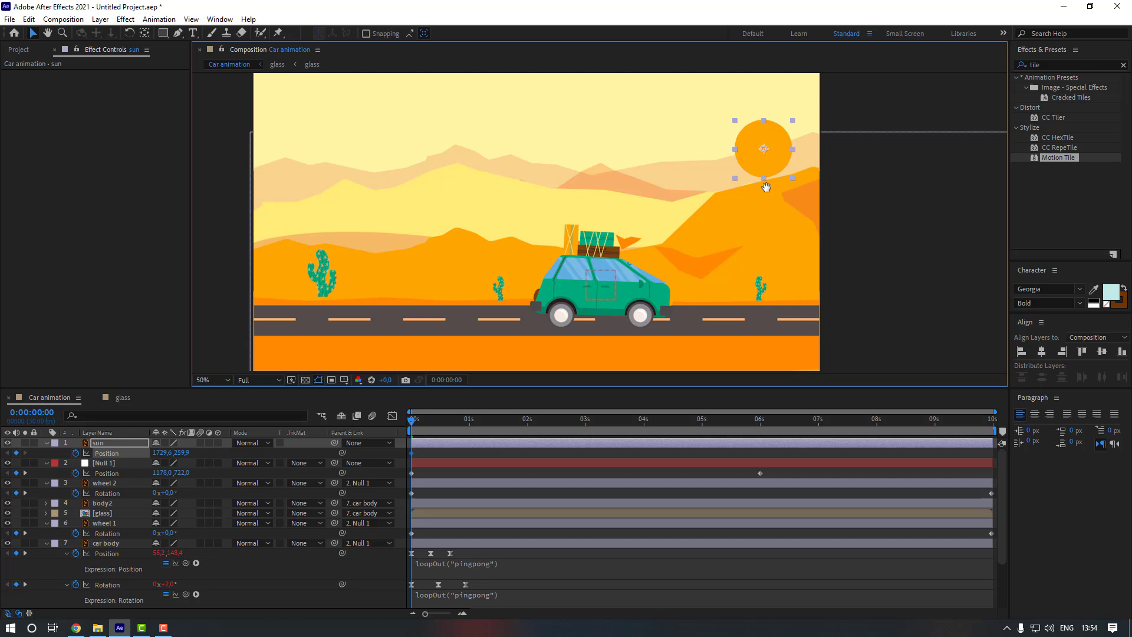
# Move the sun up to about 1450, 126 at 0:00:06:00, apply Easy Ease to both Position keyframes and preview.
pyautogui.click(759, 420)
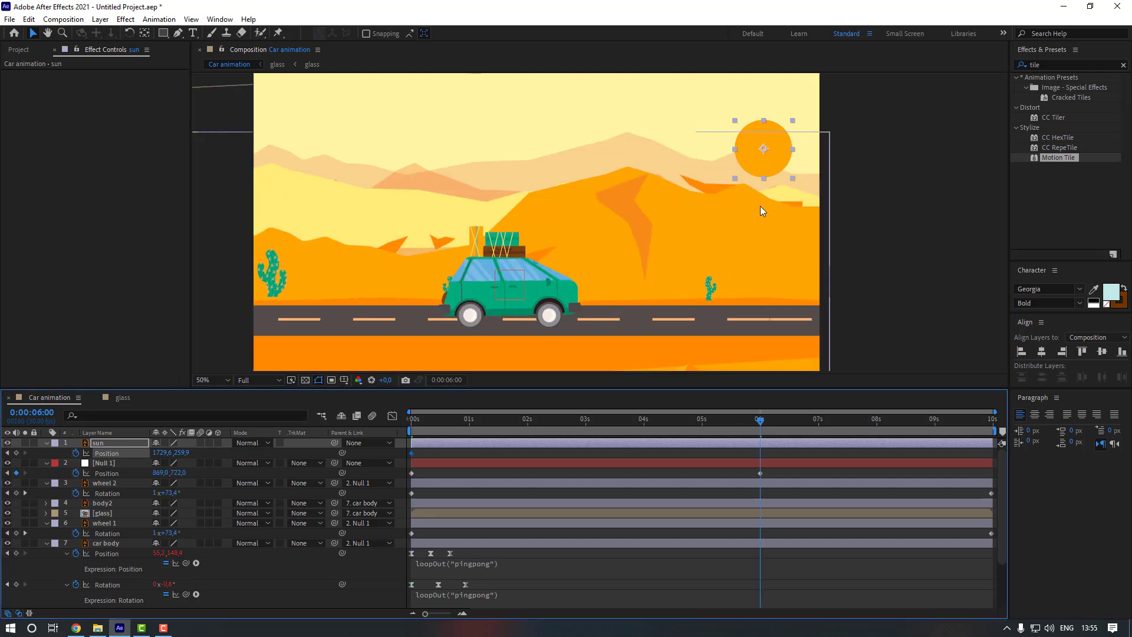
pyautogui.moveTo(770, 160); pyautogui.dragTo(688, 123)
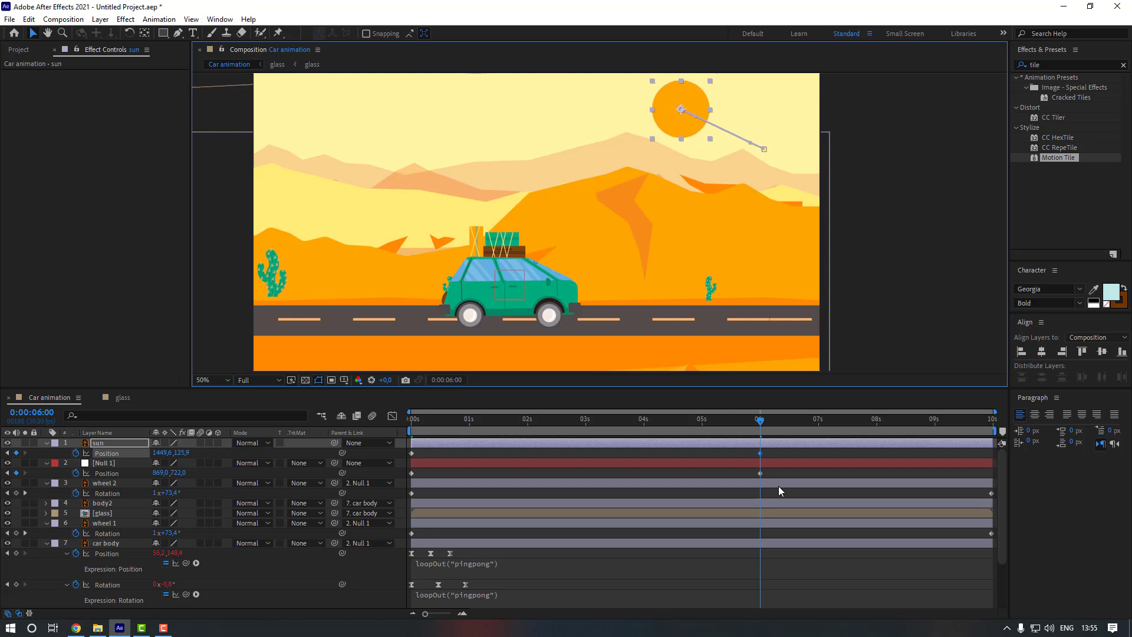
pyautogui.moveTo(788, 449); pyautogui.dragTo(408, 453)
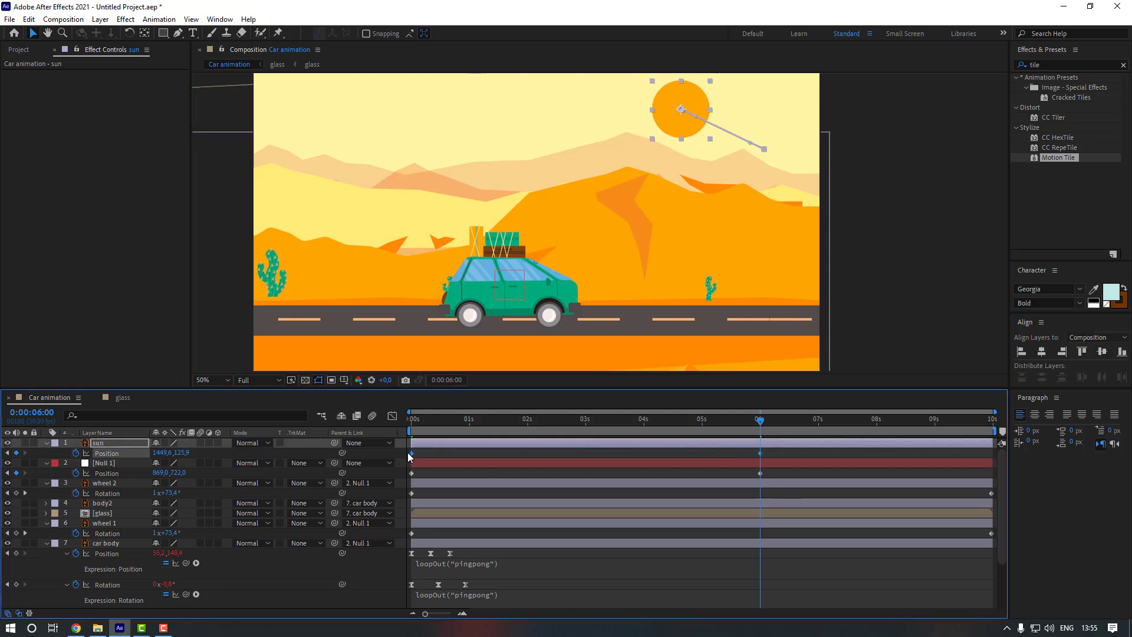
pyautogui.rightClick(412, 454)
pyautogui.moveTo(501, 598)
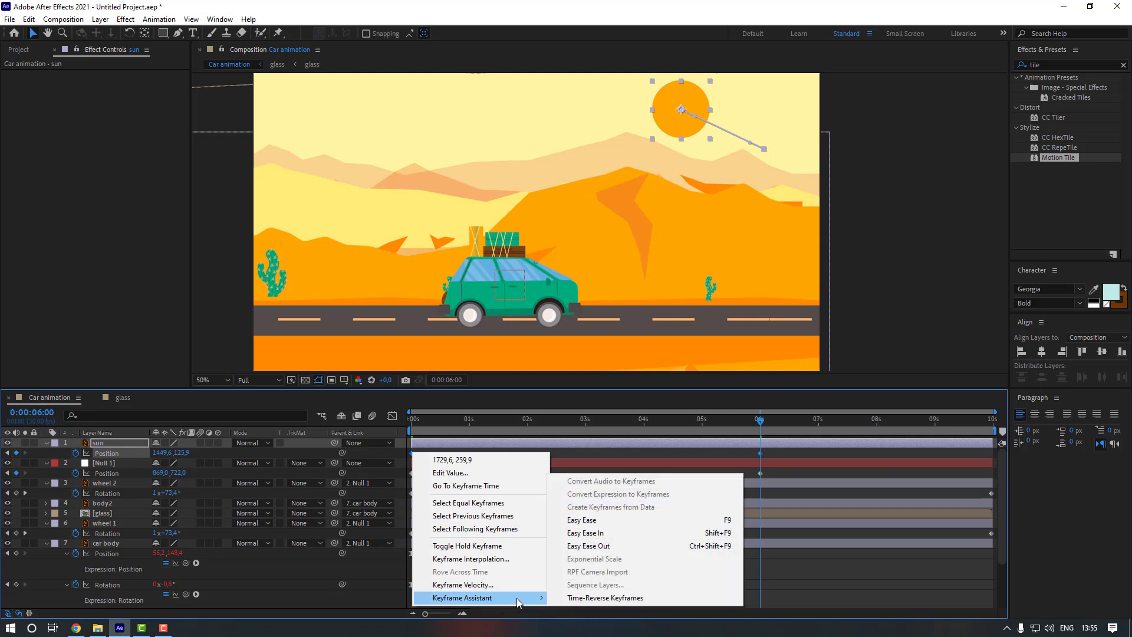
pyautogui.click(604, 535)
pyautogui.press('space')
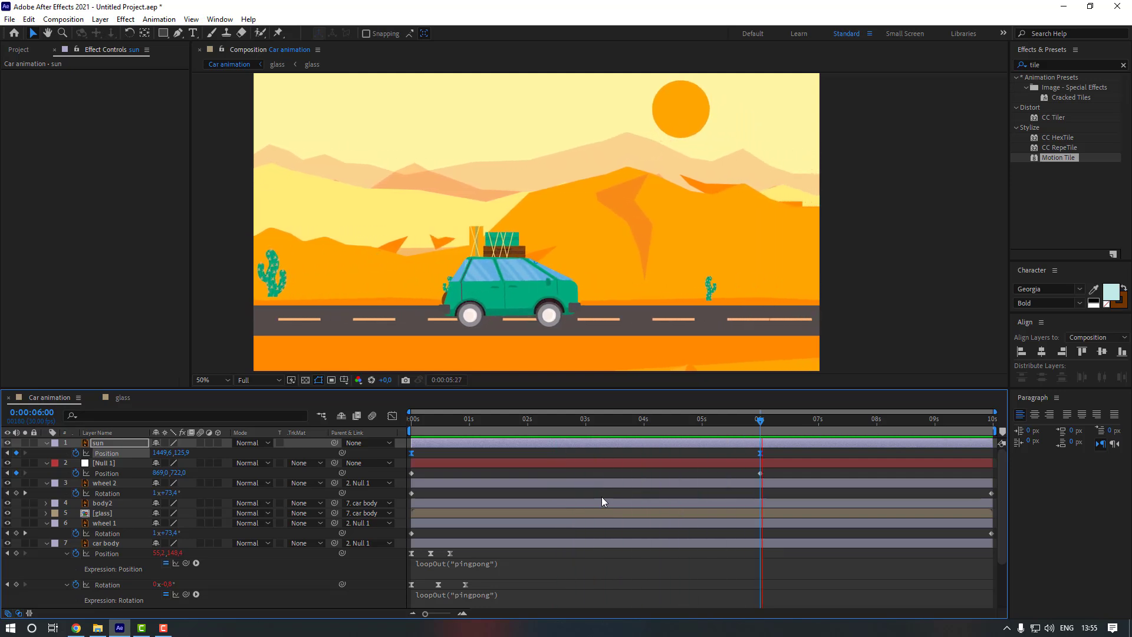
pyautogui.press('space')
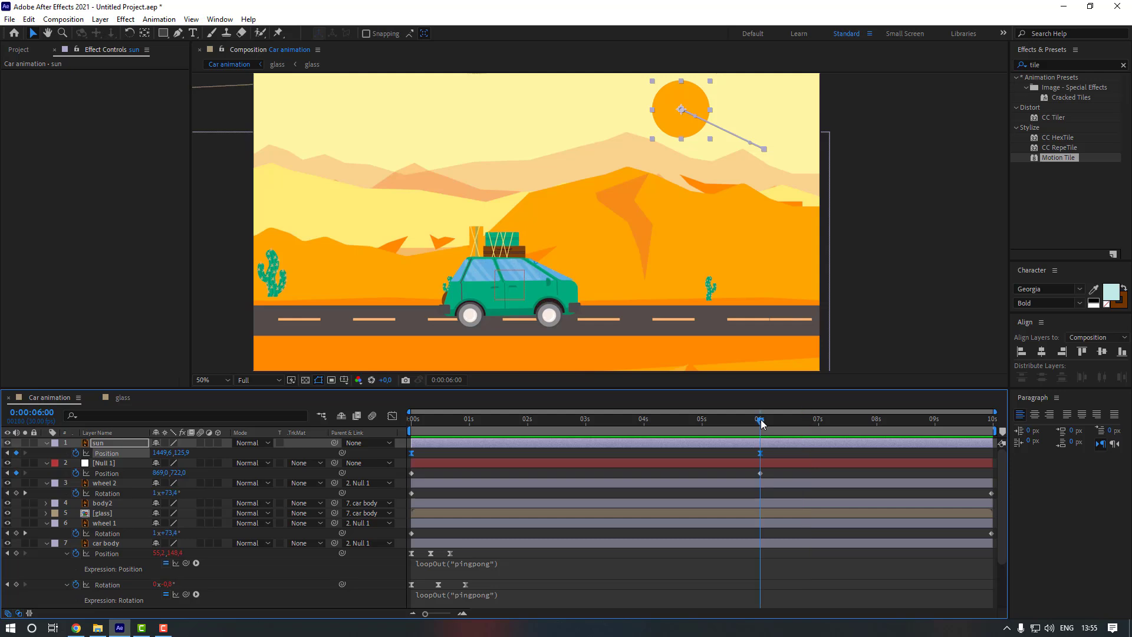
# End the work area at 0:00:06:00 and trim the composition to it.
pyautogui.moveTo(996, 431); pyautogui.dragTo(768, 431)
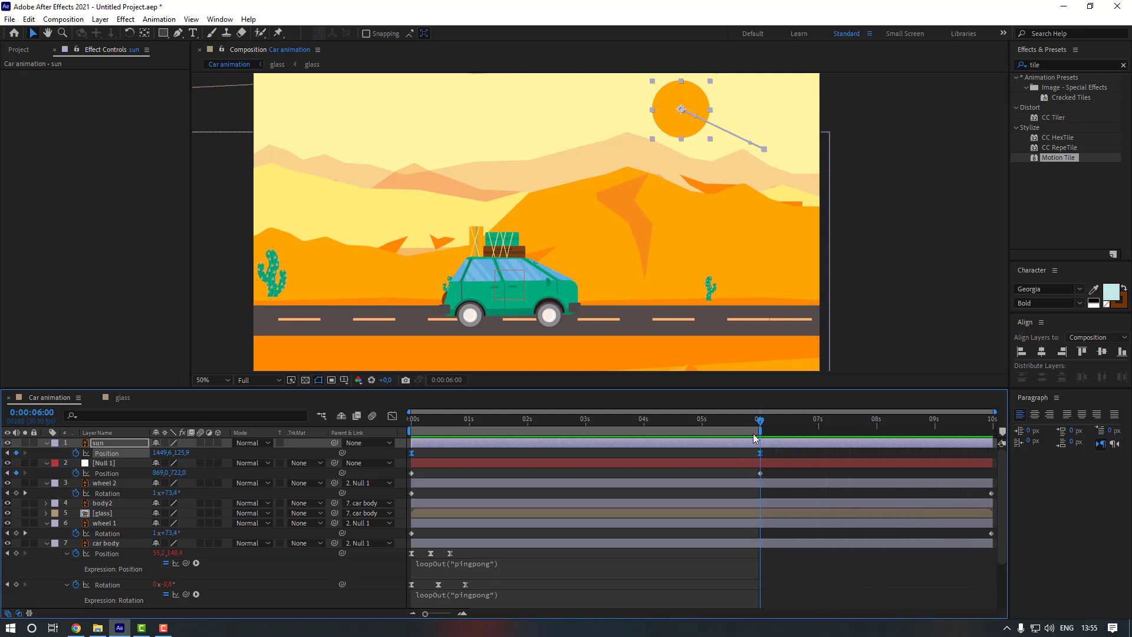
pyautogui.rightClick(755, 438)
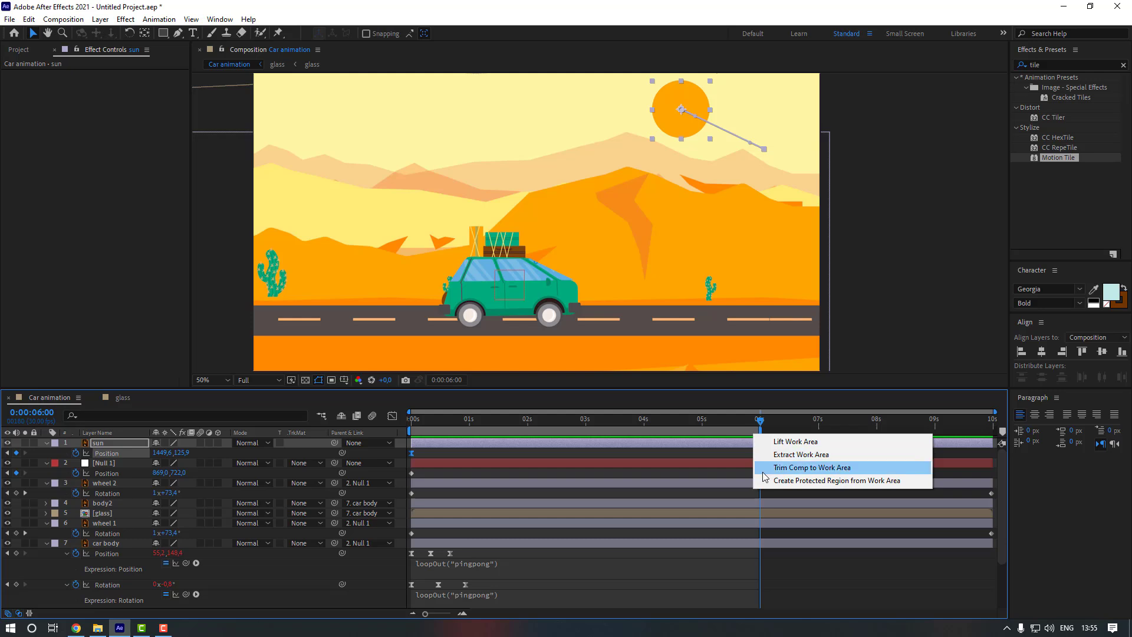
pyautogui.click(764, 470)
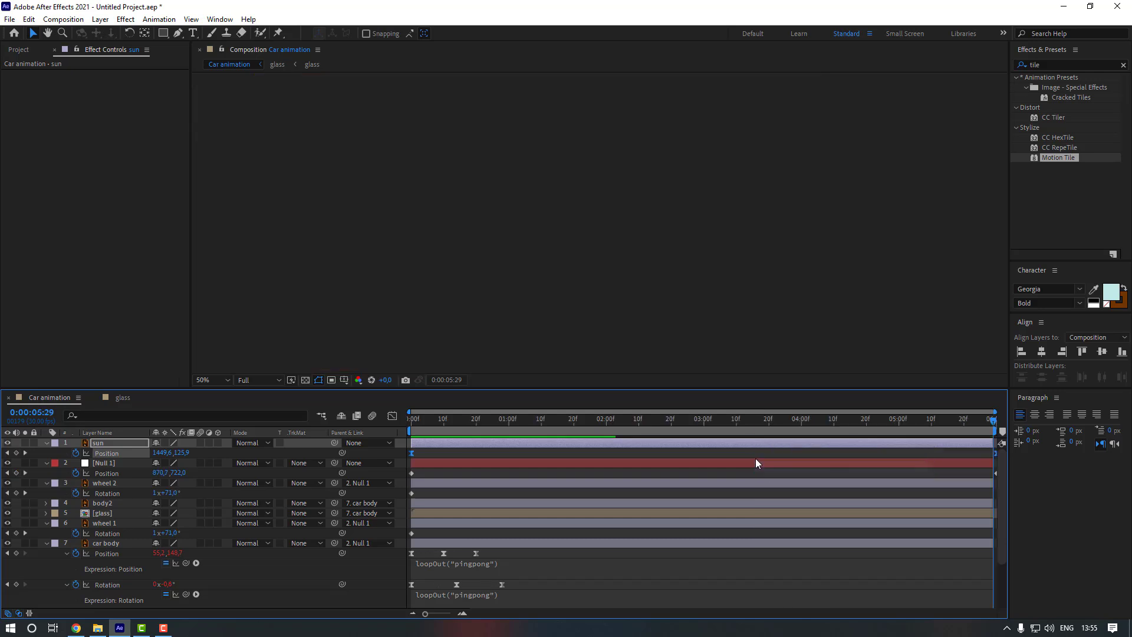